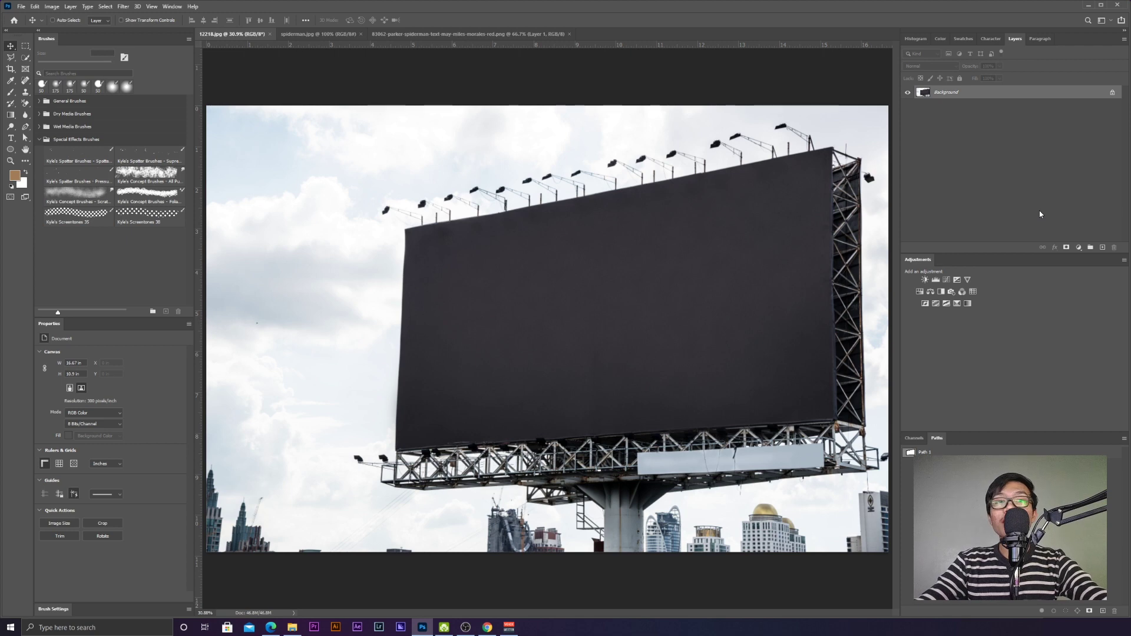
Create an empty Layer 1 directly above the billboard photo's Background layer.
left_click(1102, 248)
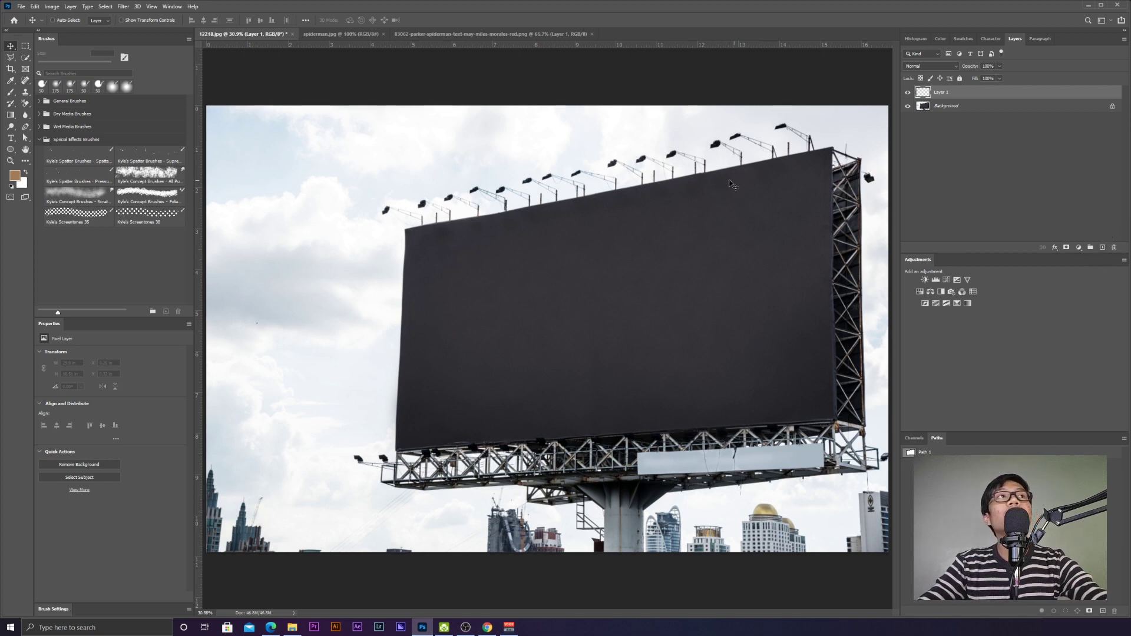
Launch Filter > Vanishing Point on the billboard photo.
left_click(129, 6)
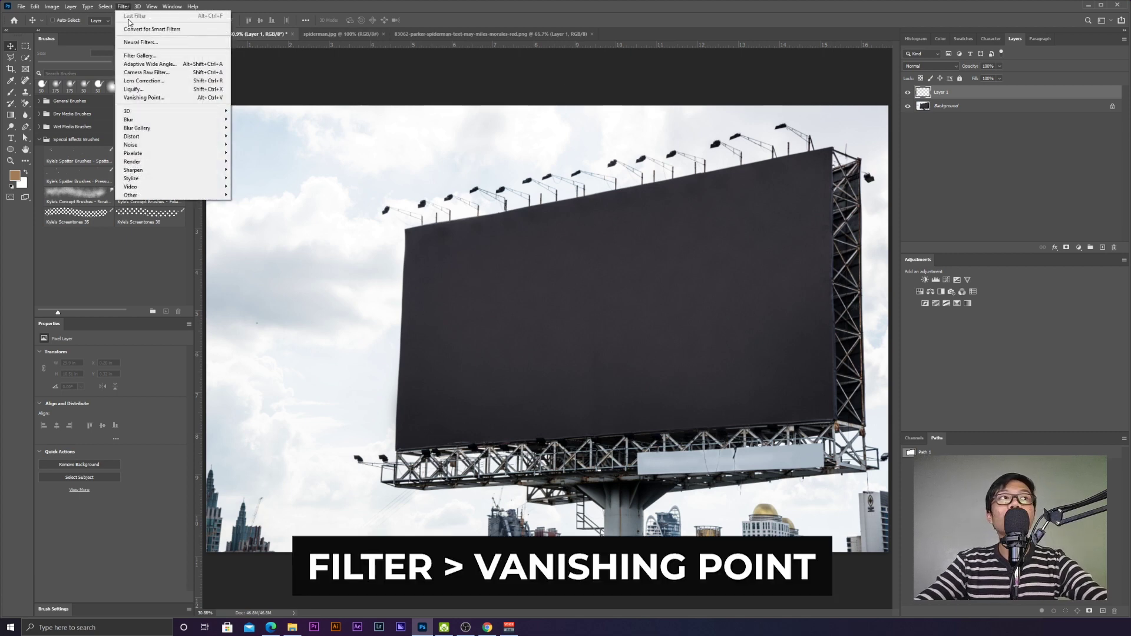
left_click(158, 99)
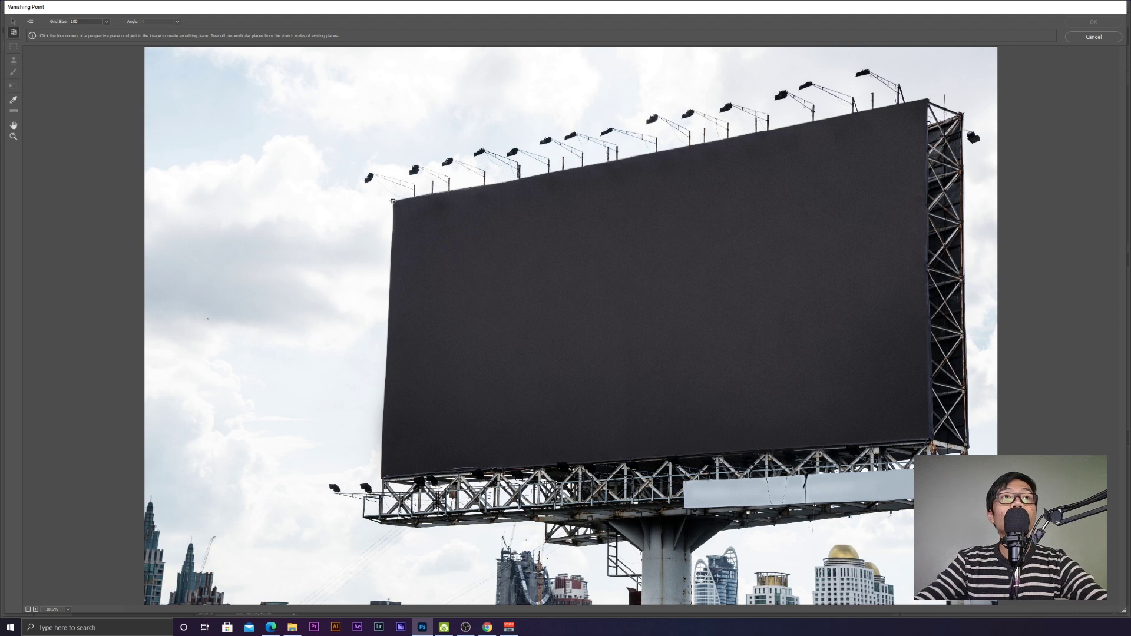
Draw a plane through the billboard's top-left, top-right, bottom-right and bottom-left corners.
left_click(392, 201)
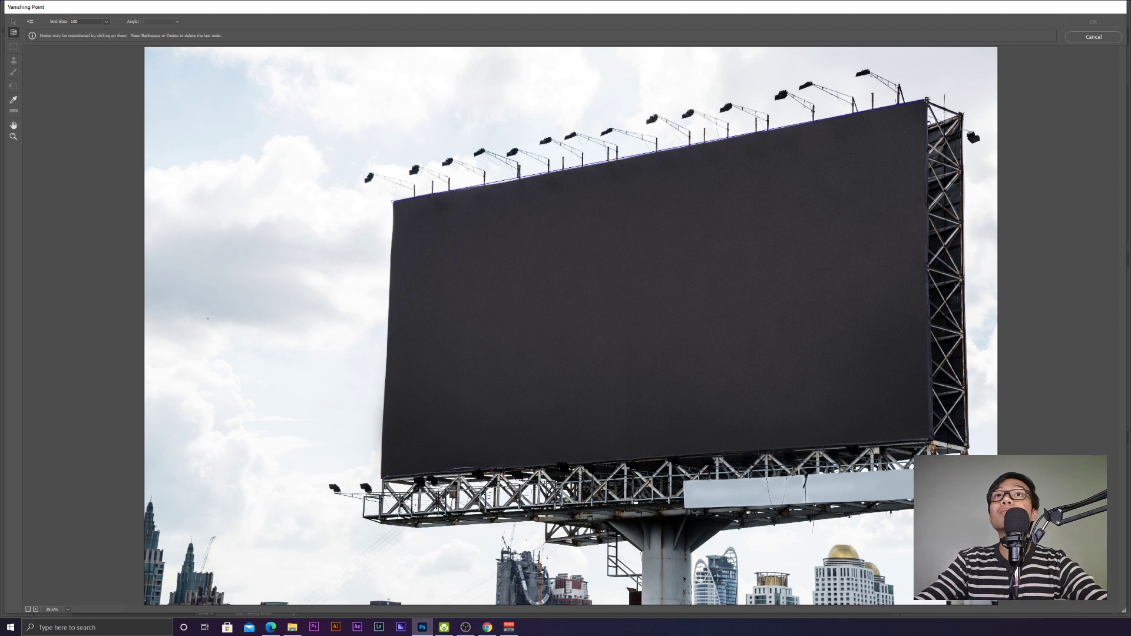
left_click(927, 100)
left_click(929, 439)
left_click(382, 476)
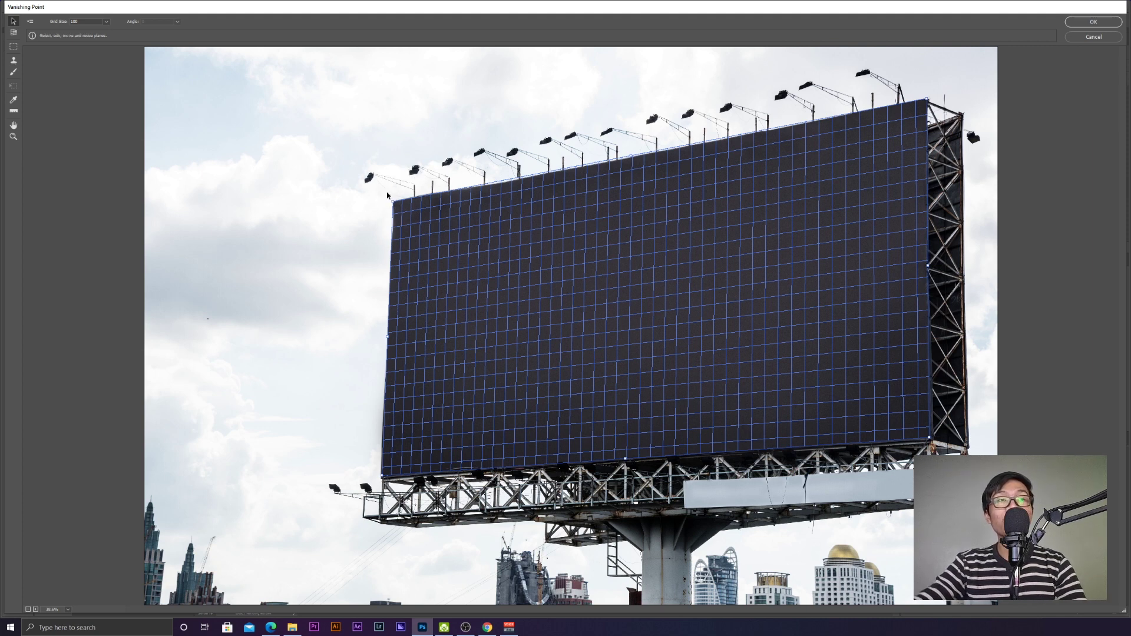
Zoom to 100% on the top-left corner and nudge it onto the billboard edge.
key("z")
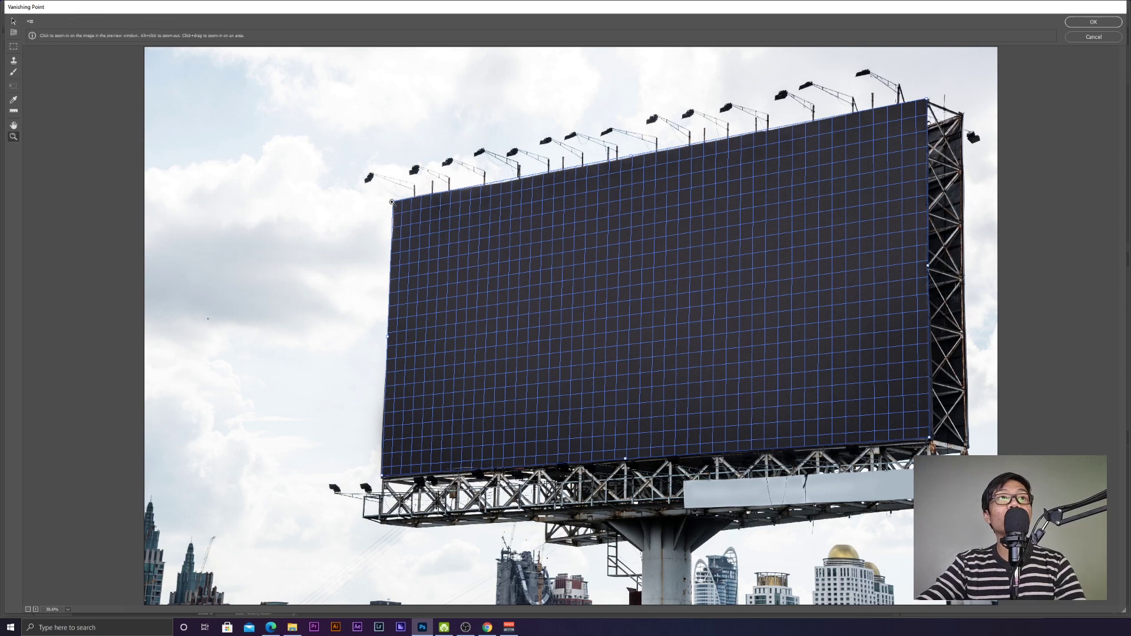
left_click(392, 201)
left_click(356, 287)
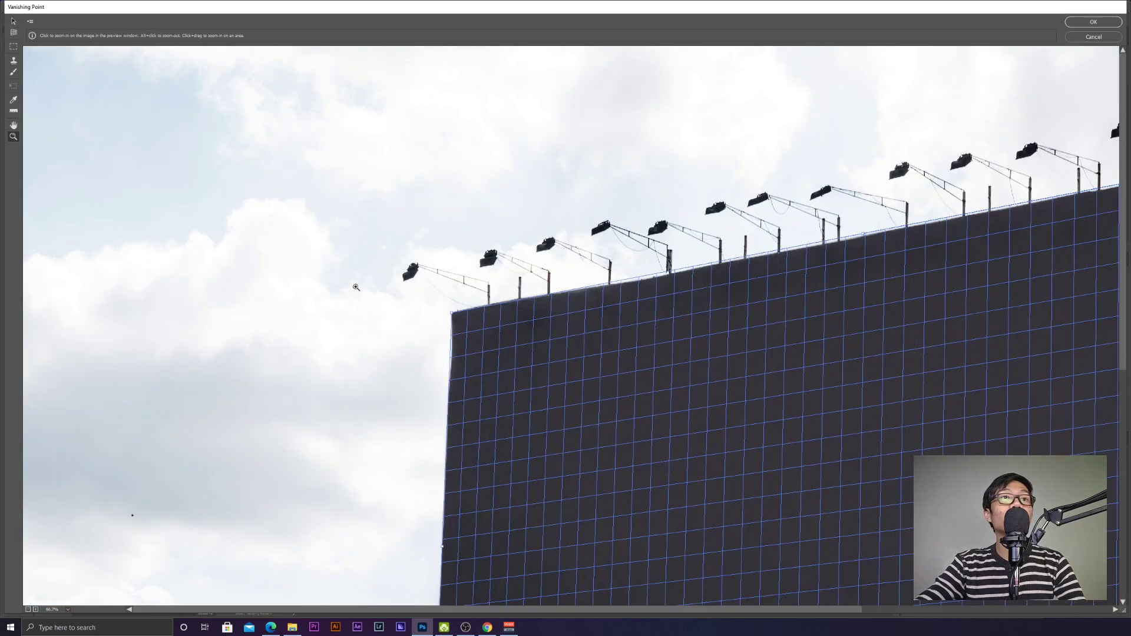
left_click(392, 309)
key("v")
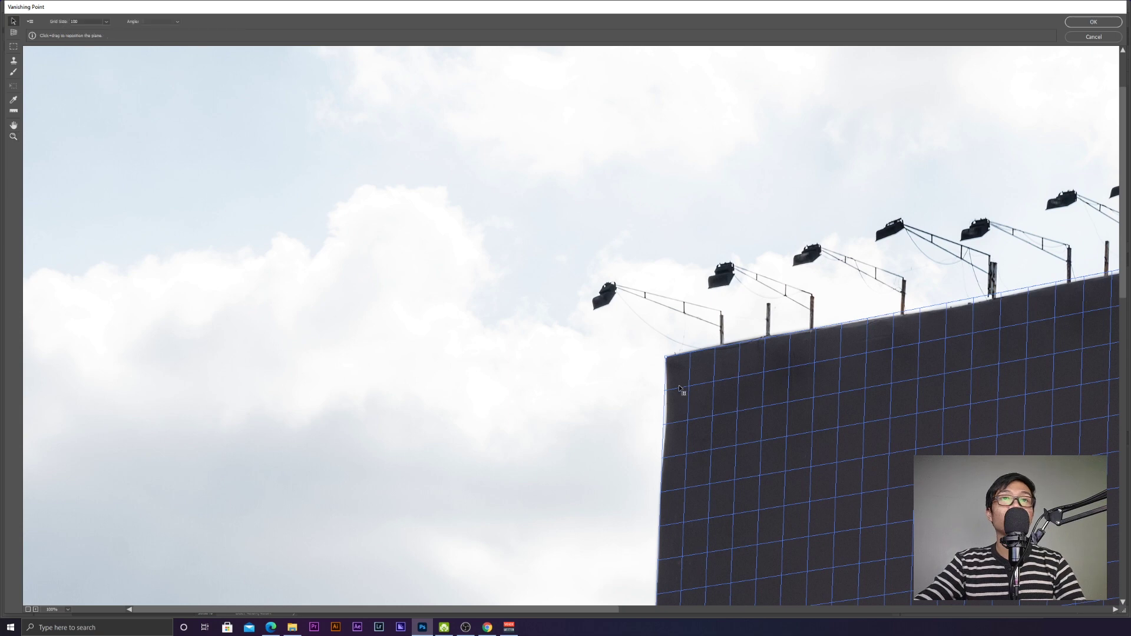
left_click_drag(666, 358, 666, 359)
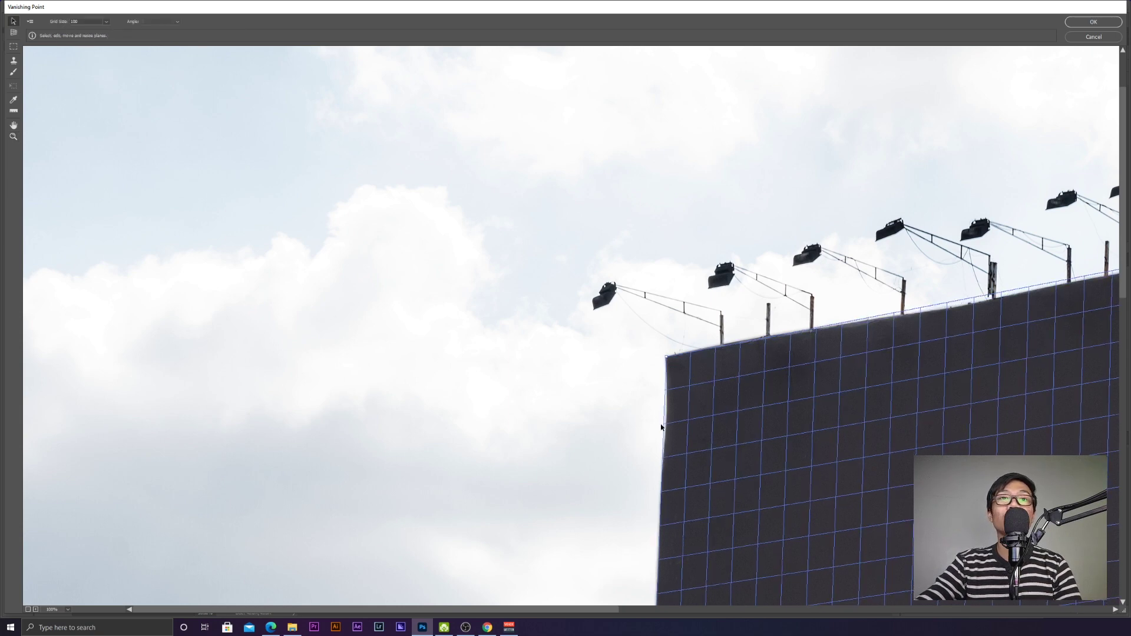
Align the bottom-right and top-right plane corners exactly with the billboard edges.
scroll(860, 291, "down", 10)
scroll(860, 291, "down", 2)
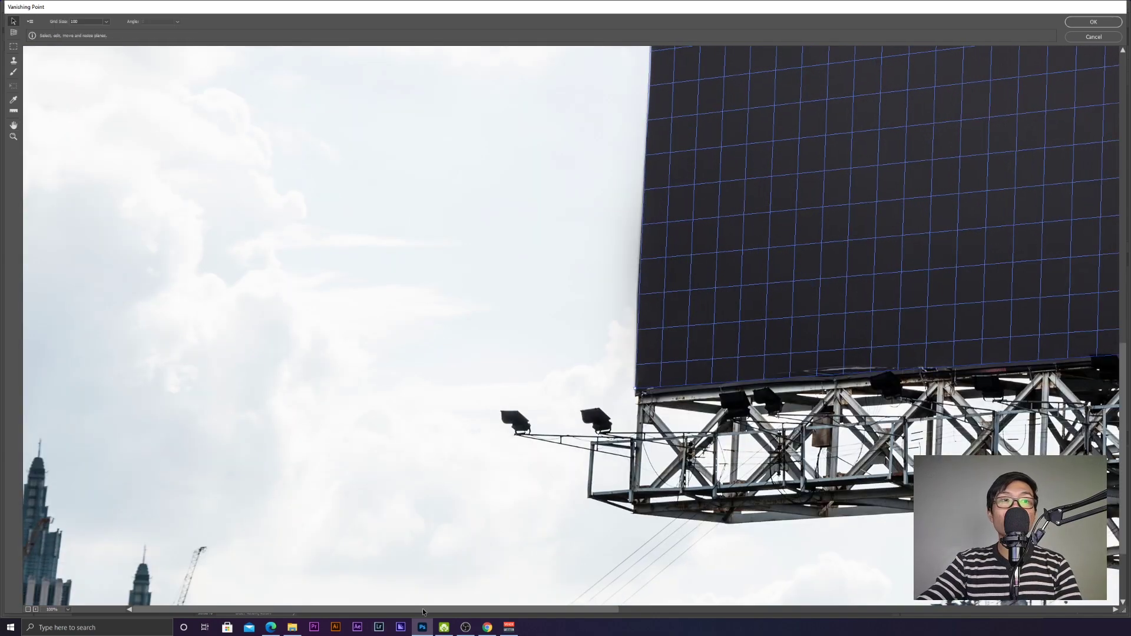
left_click_drag(423, 609, 925, 589)
scroll(919, 428, "up", 1)
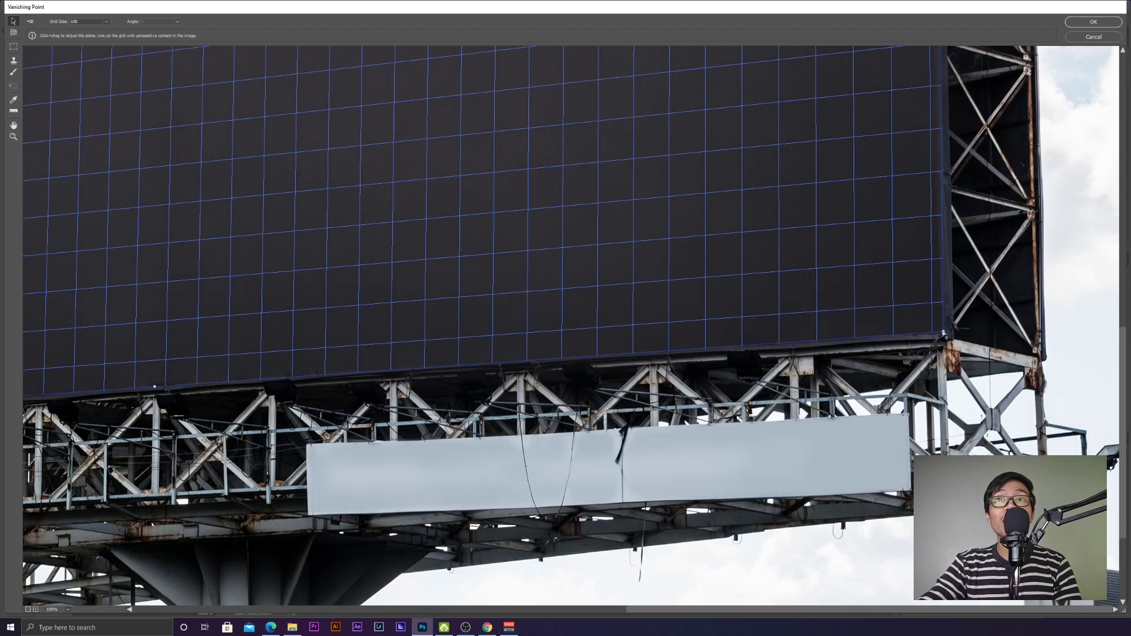
left_click_drag(943, 334, 941, 333)
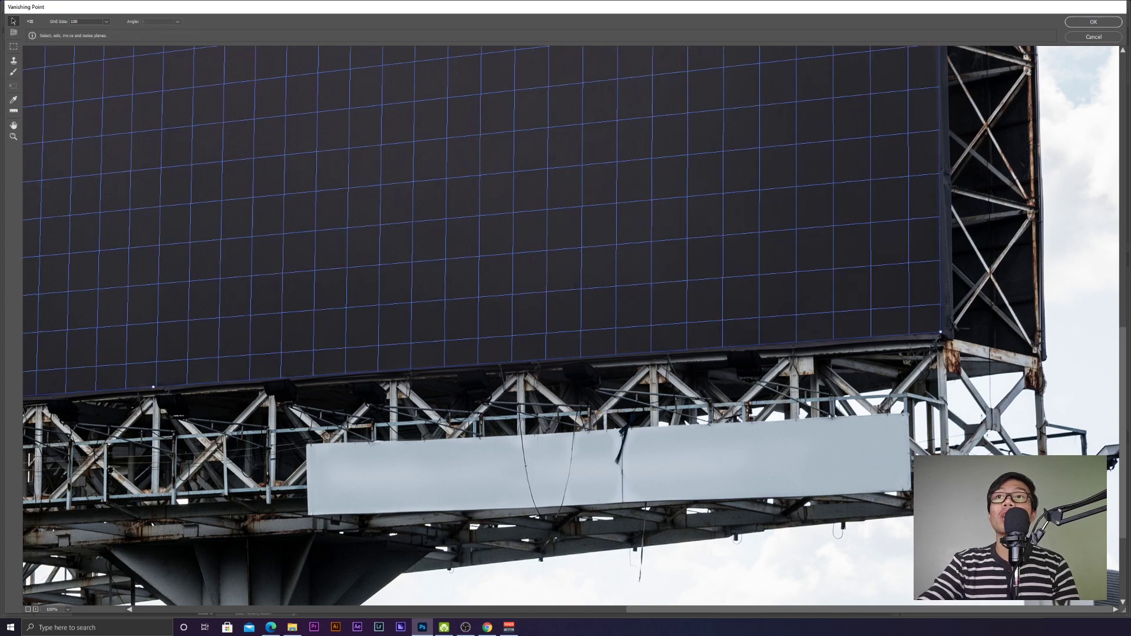
left_click_drag(1124, 344, 1121, 83)
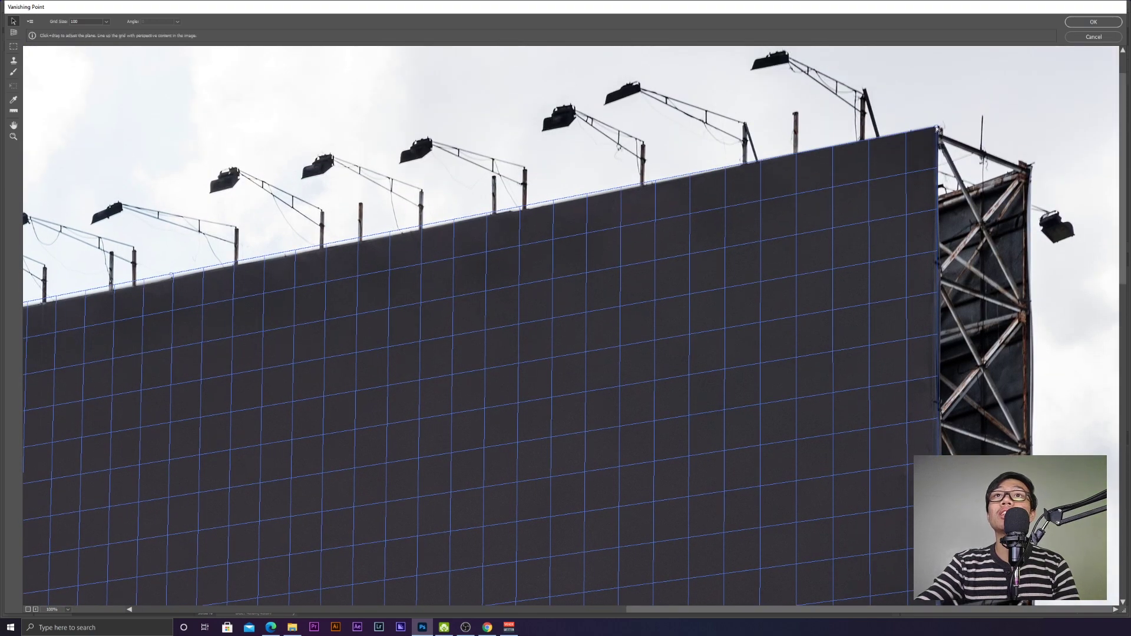
left_click_drag(938, 129, 934, 130)
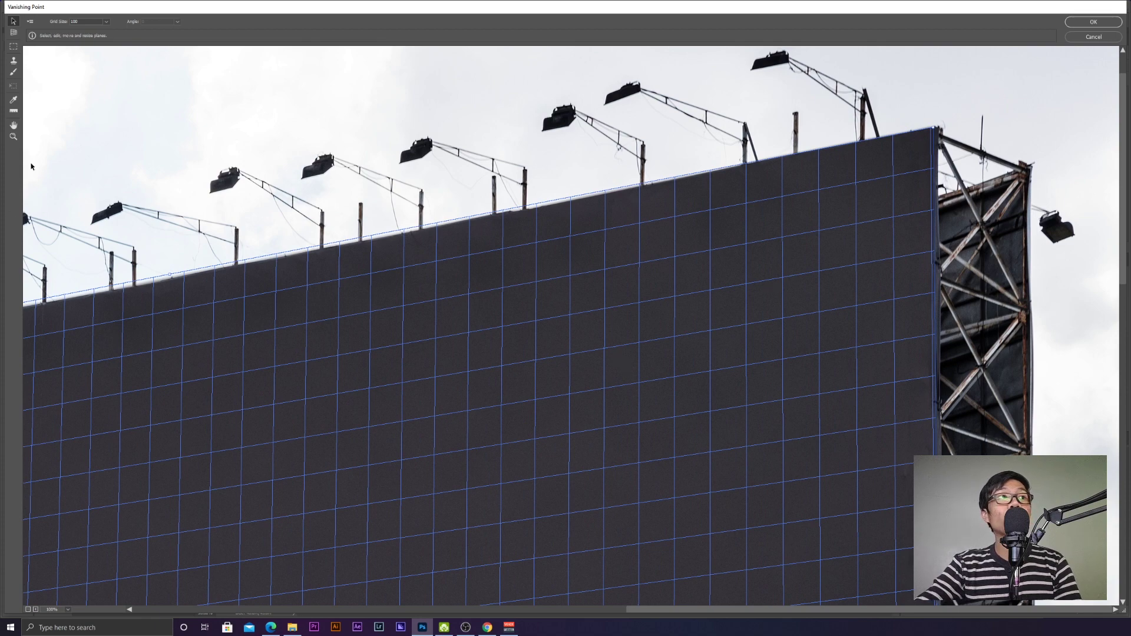
Zoom back out to the whole billboard and accept the perspective plane.
left_click(13, 136)
scroll(449, 312, "down", 3)
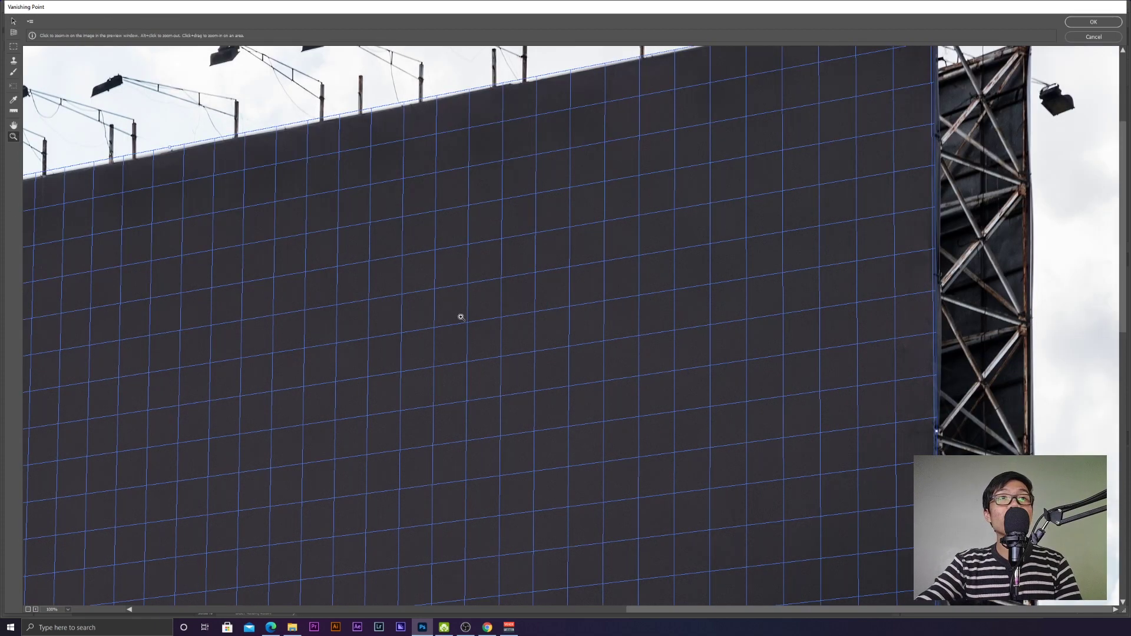
scroll(462, 318, "down", 1)
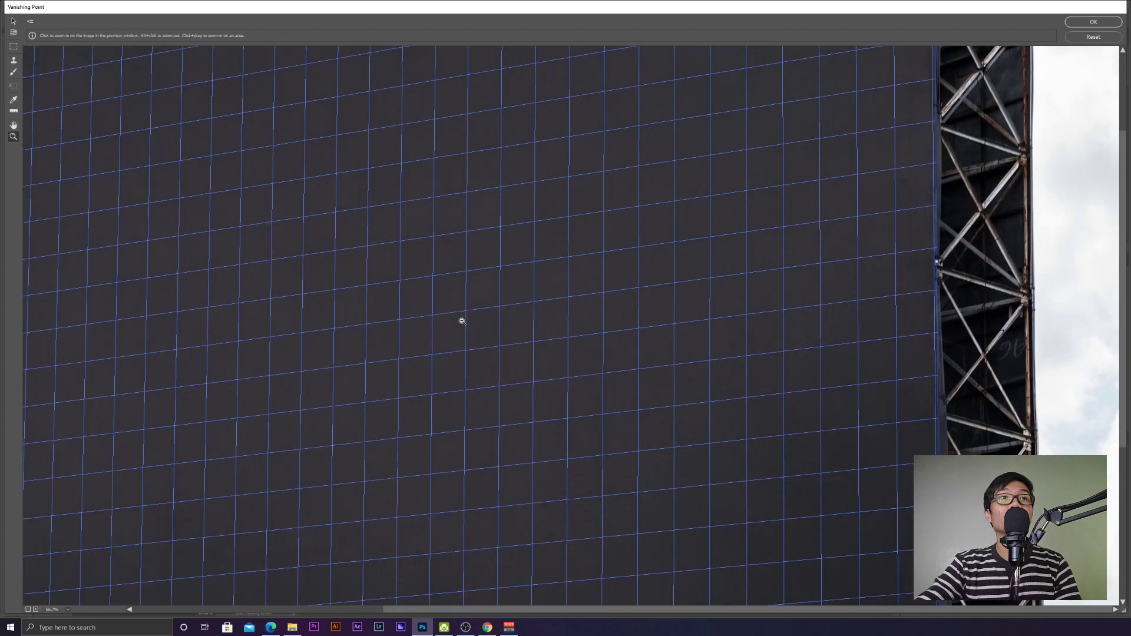
left_click(462, 321, "alt")
left_click(462, 321, "alt")
left_click(461, 319, "alt")
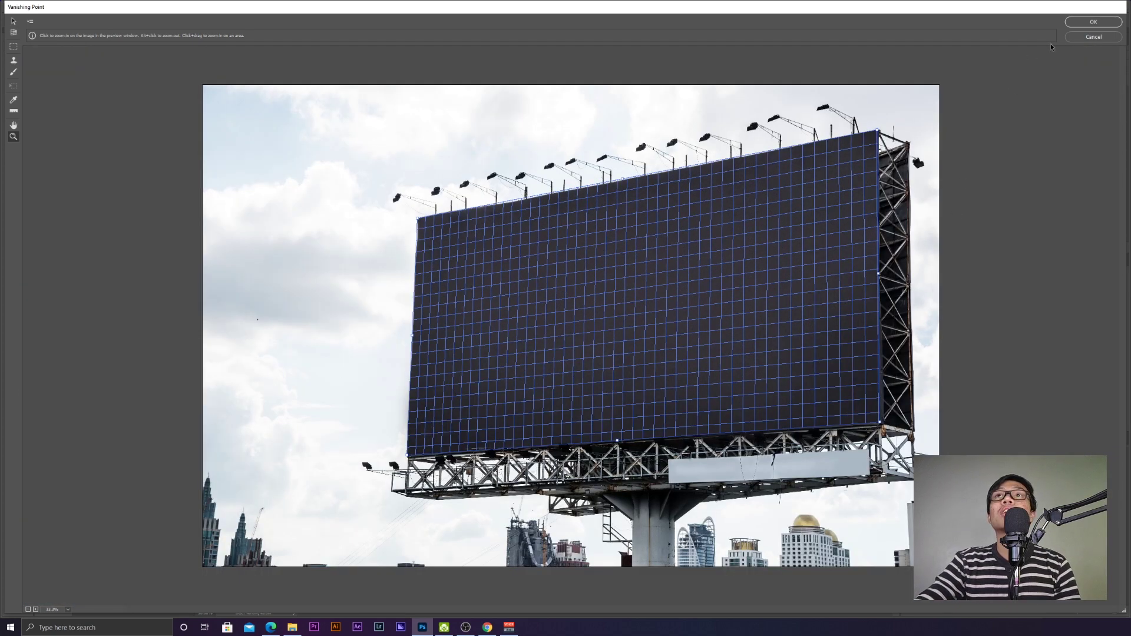
left_click(1110, 26)
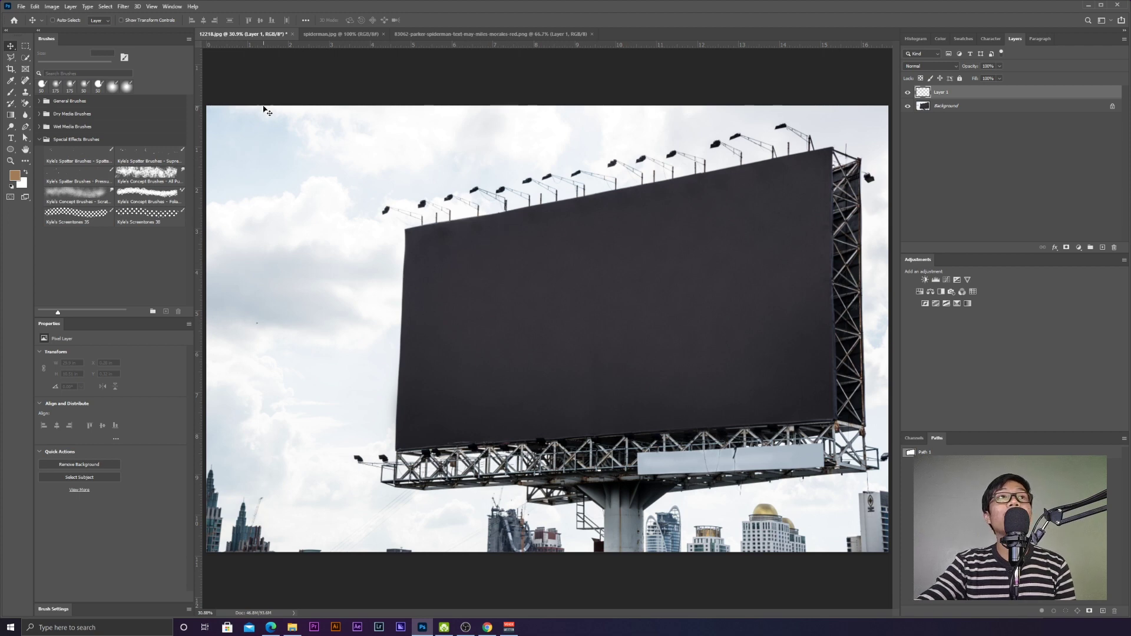
Copy the entire spiderman.jpg image and go back to the 12218.jpg billboard document.
left_click(345, 34)
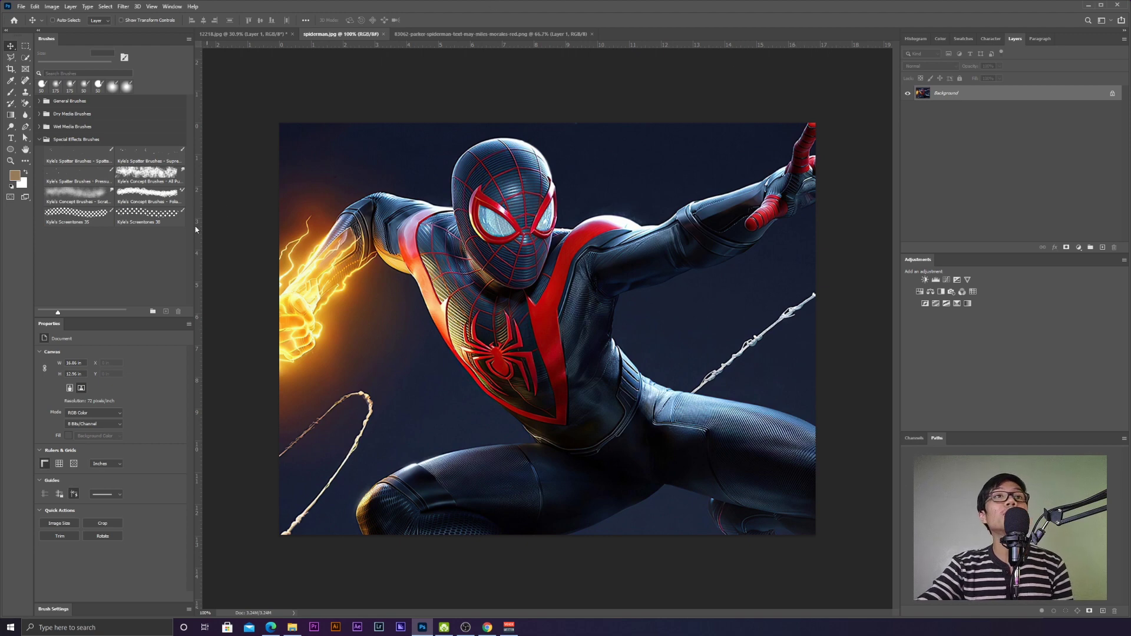
left_click(398, 34)
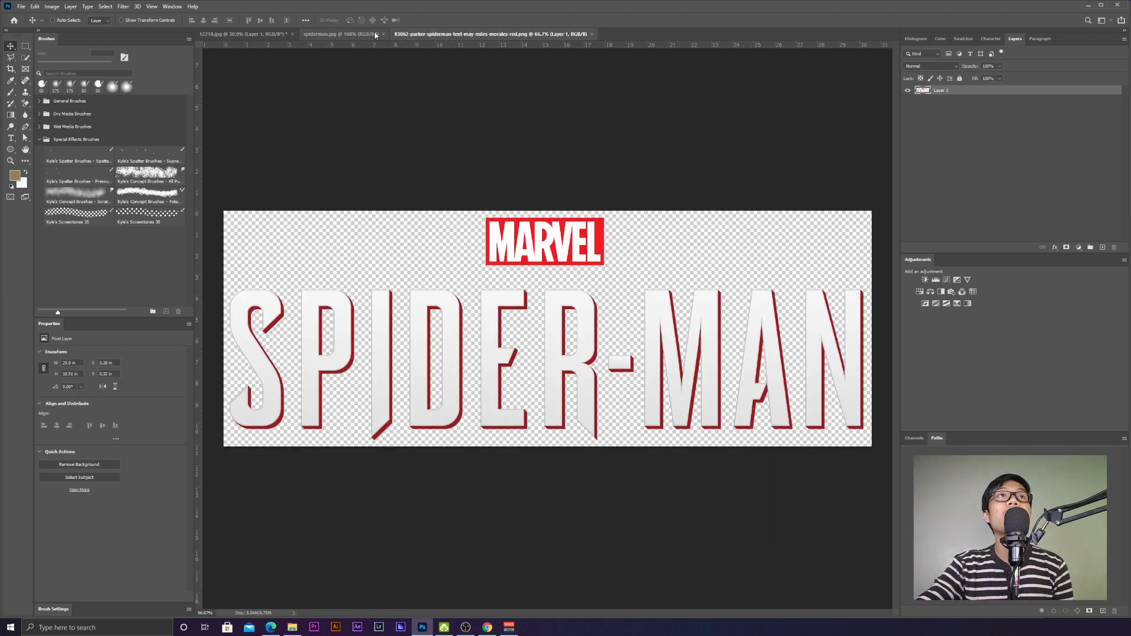
left_click(345, 34)
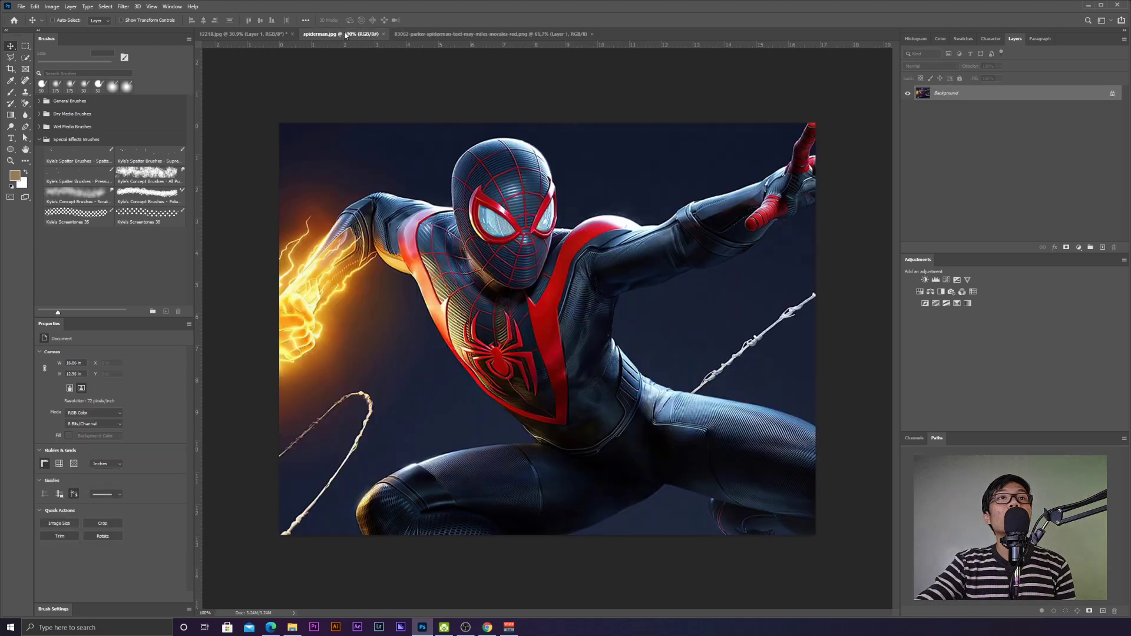
left_click(414, 34)
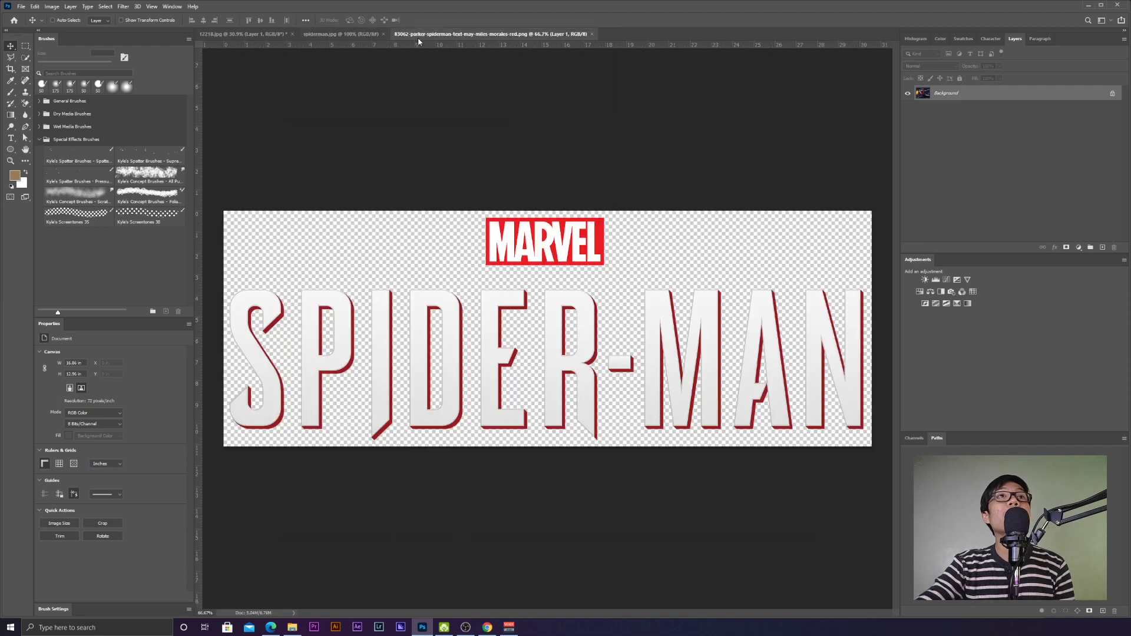
left_click(334, 34)
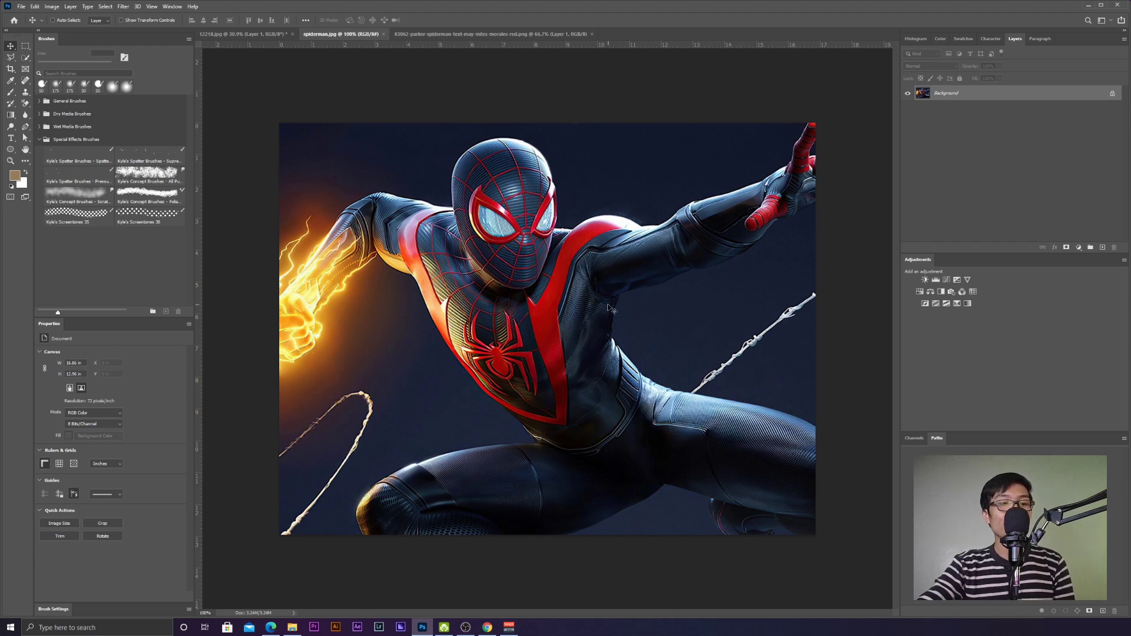
key("ctrl+a")
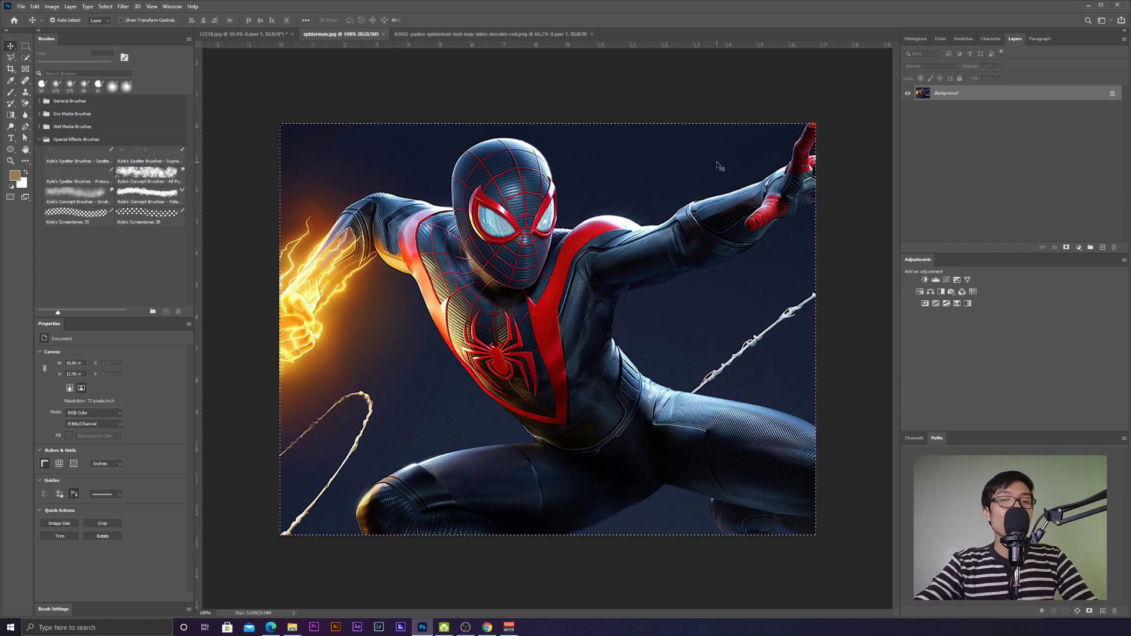
key("ctrl+c")
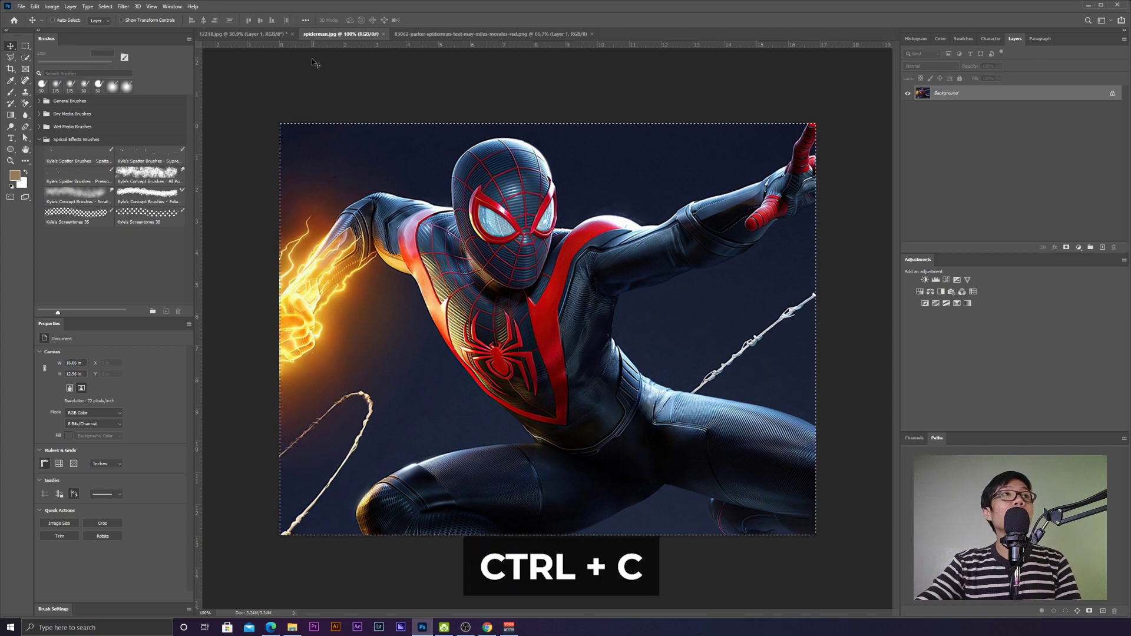
left_click(218, 34)
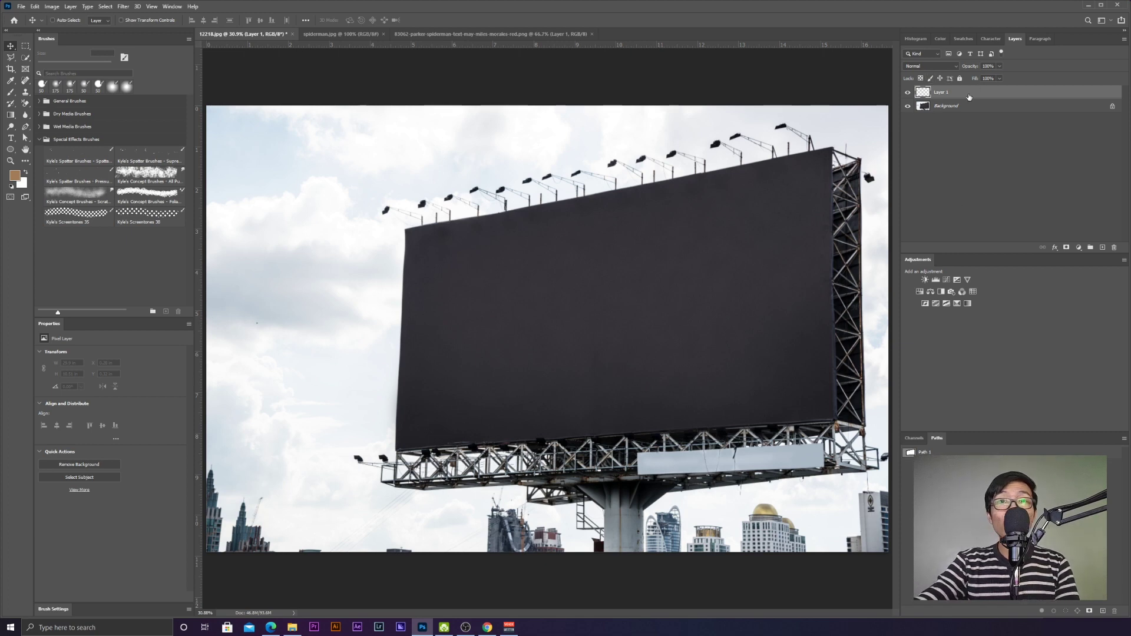
In Vanishing Point, paste the Spider-Man artwork and drag it onto the billboard plane.
left_click(121, 7)
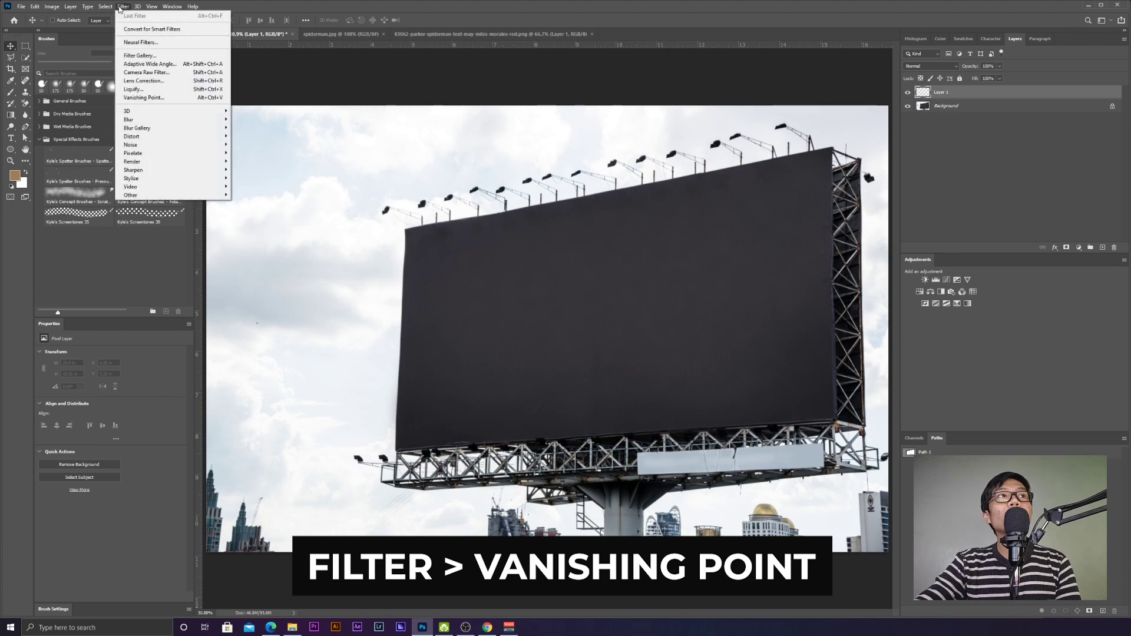
left_click(149, 99)
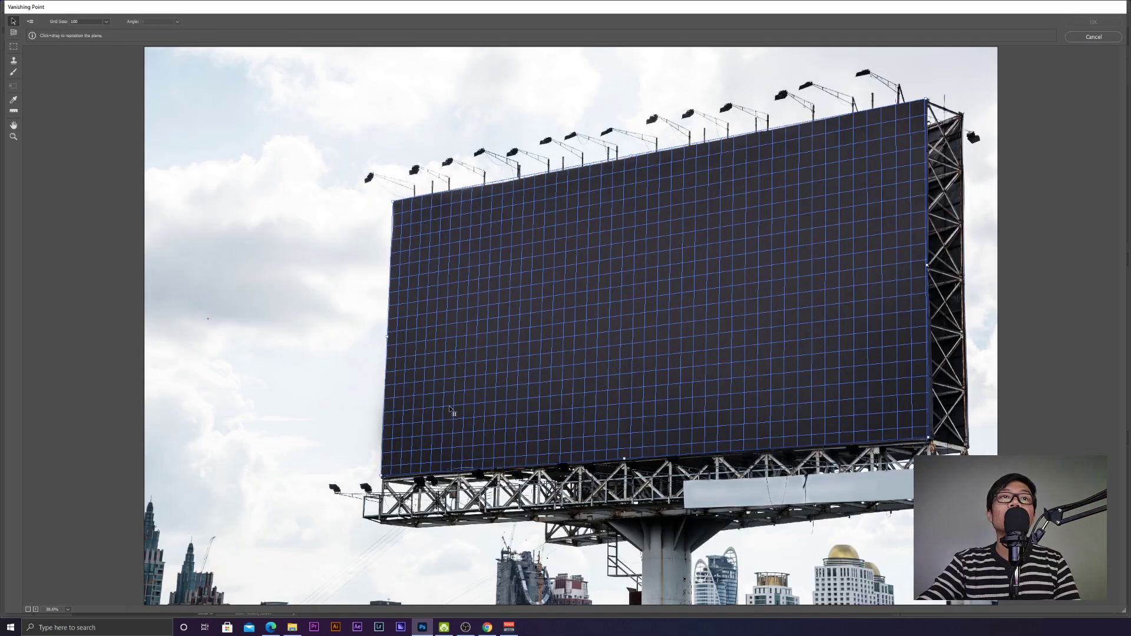
key("ctrl+v")
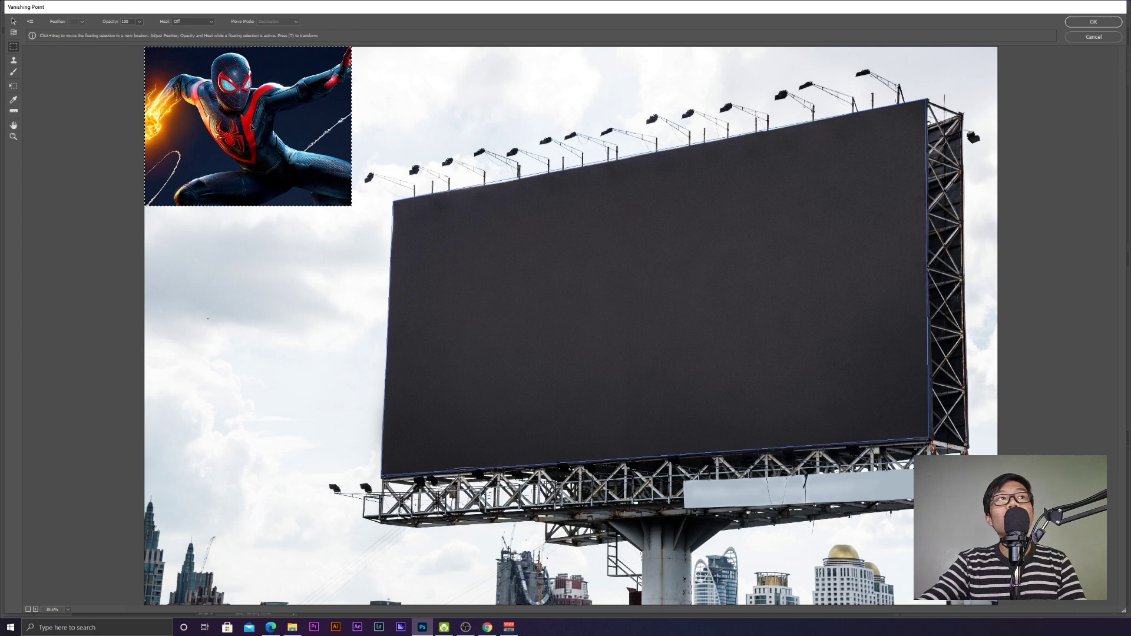
left_click_drag(250, 128, 481, 280)
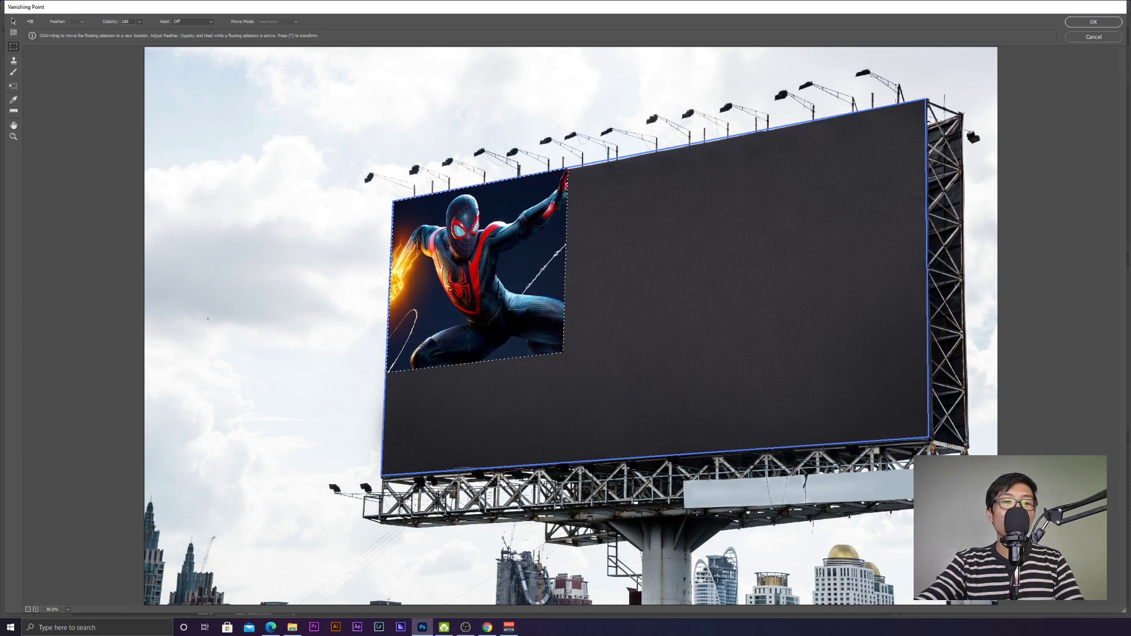
key("ctrl+t")
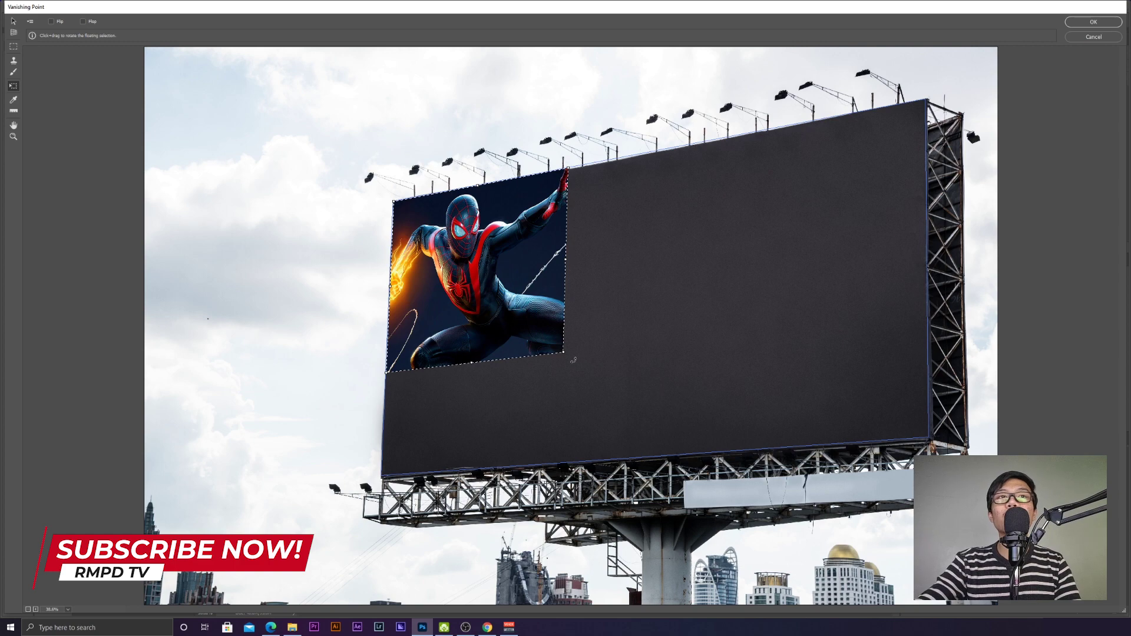
Scale Spider-Man up over the whole billboard face, nudge it down, and apply it.
left_click_drag(565, 353, 1051, 625)
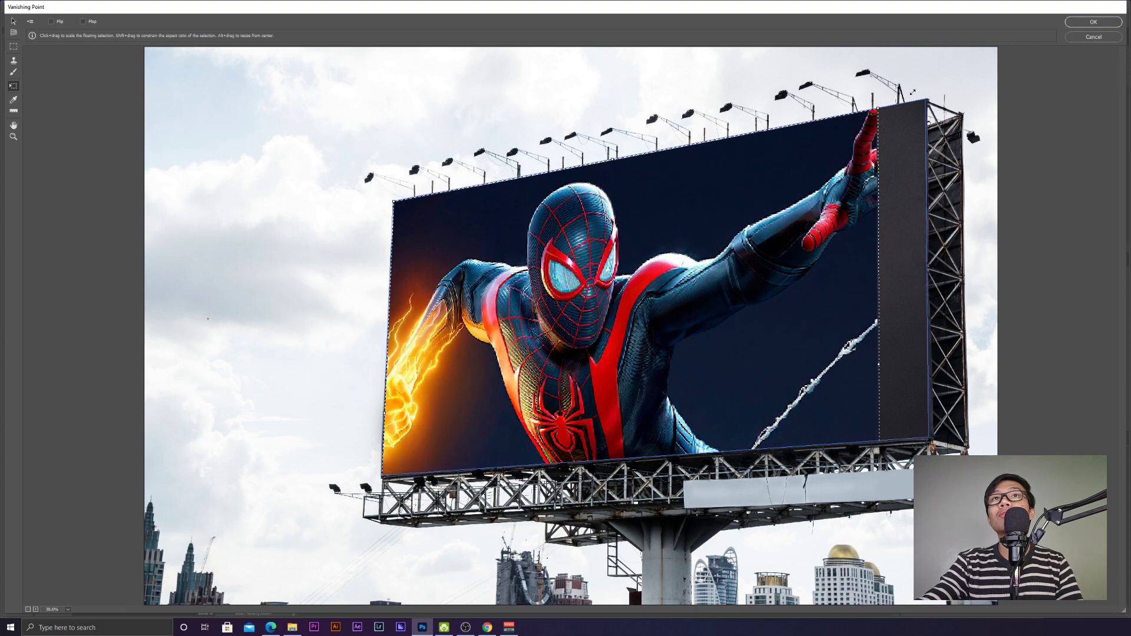
left_click_drag(912, 93, 957, 53)
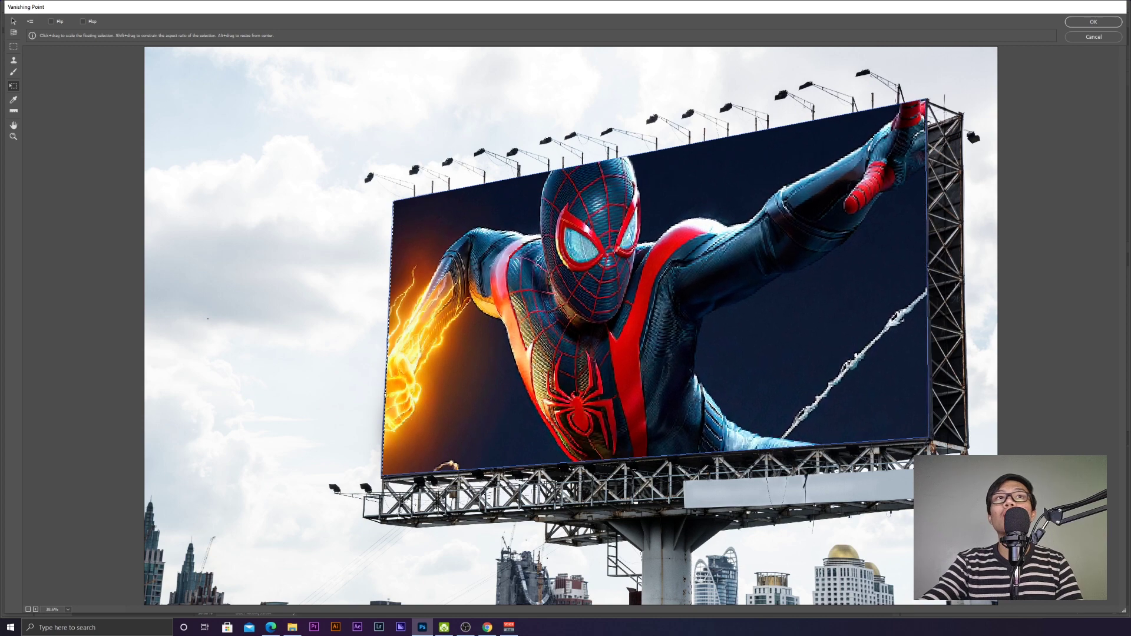
left_click_drag(616, 246, 616, 277)
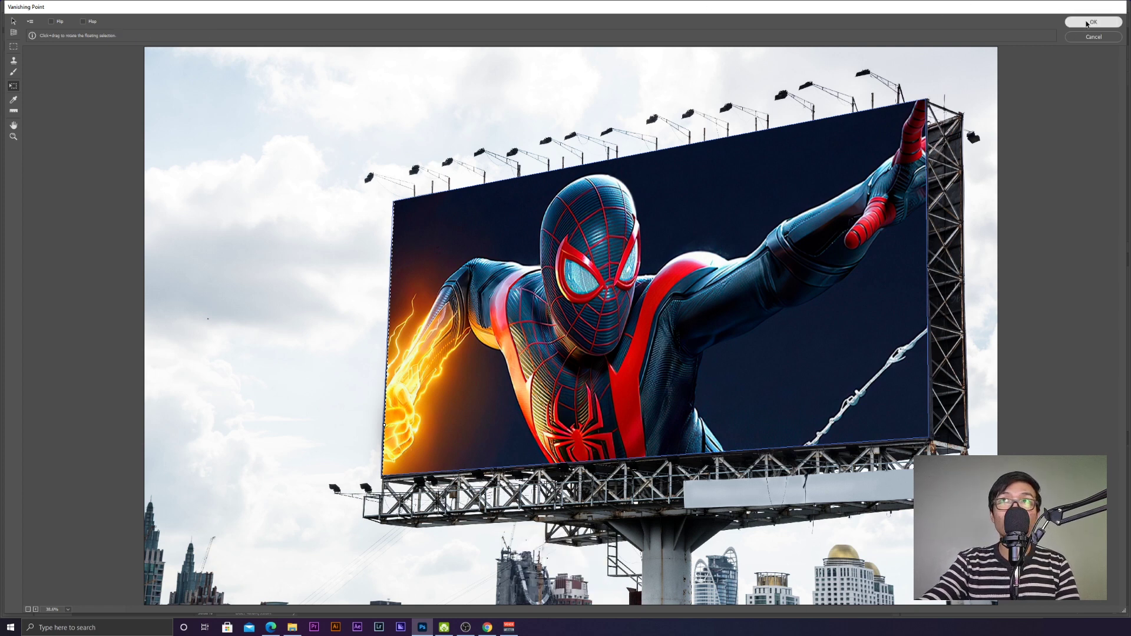
left_click(1091, 23)
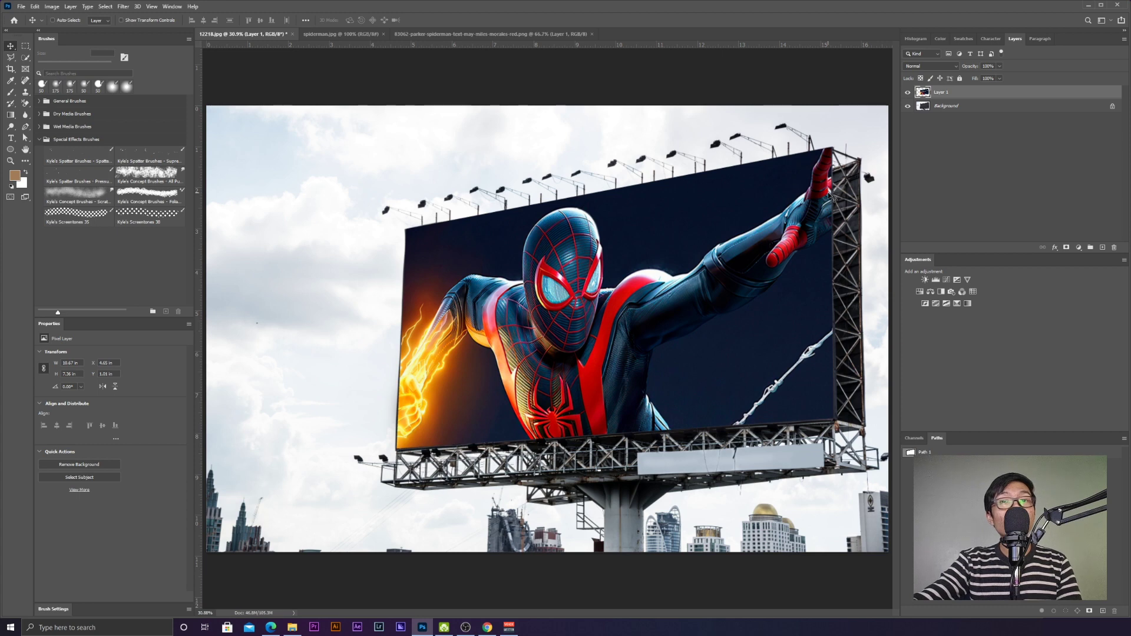
left_click(501, 34)
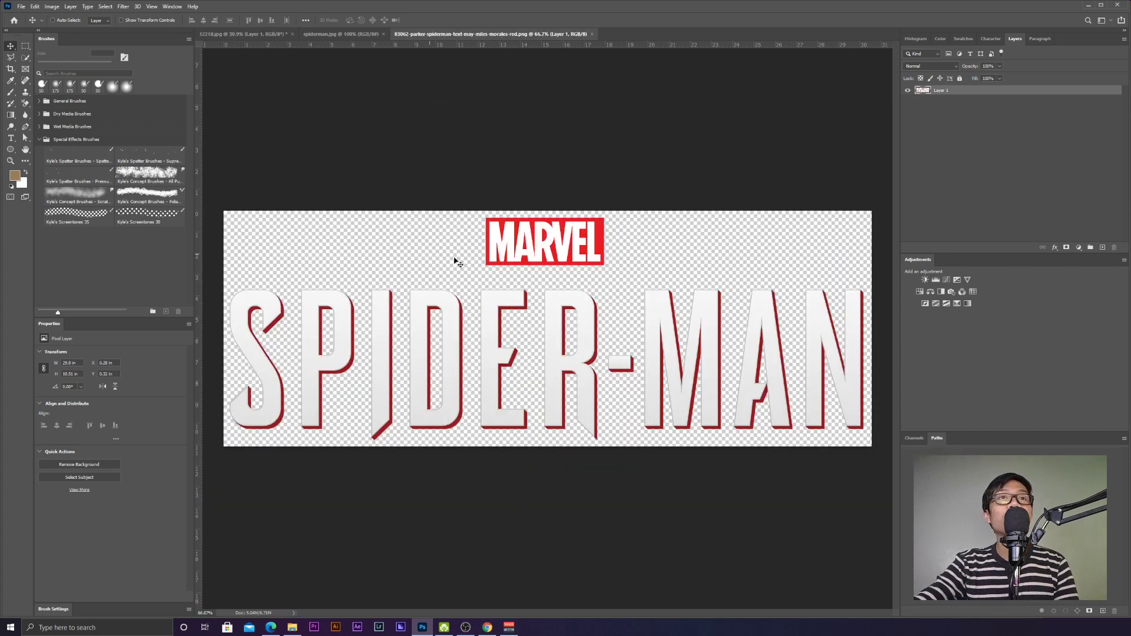
left_click(266, 35)
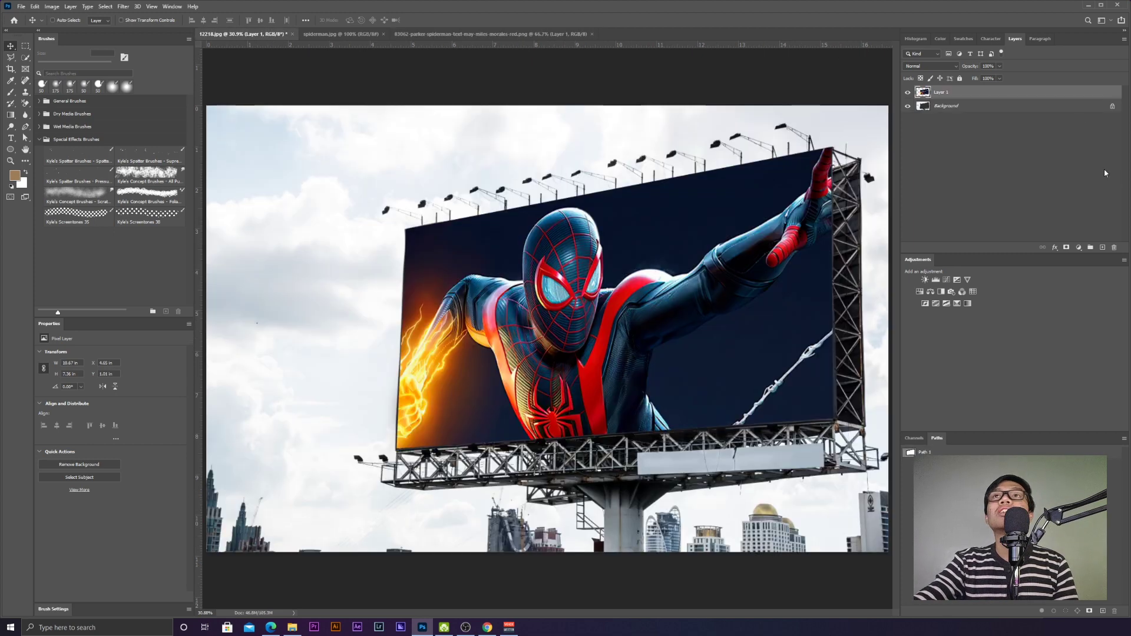
Add empty Layer 2 and select the whole SPIDER-MAN logo image, returning to the billboard.
left_click(1103, 248)
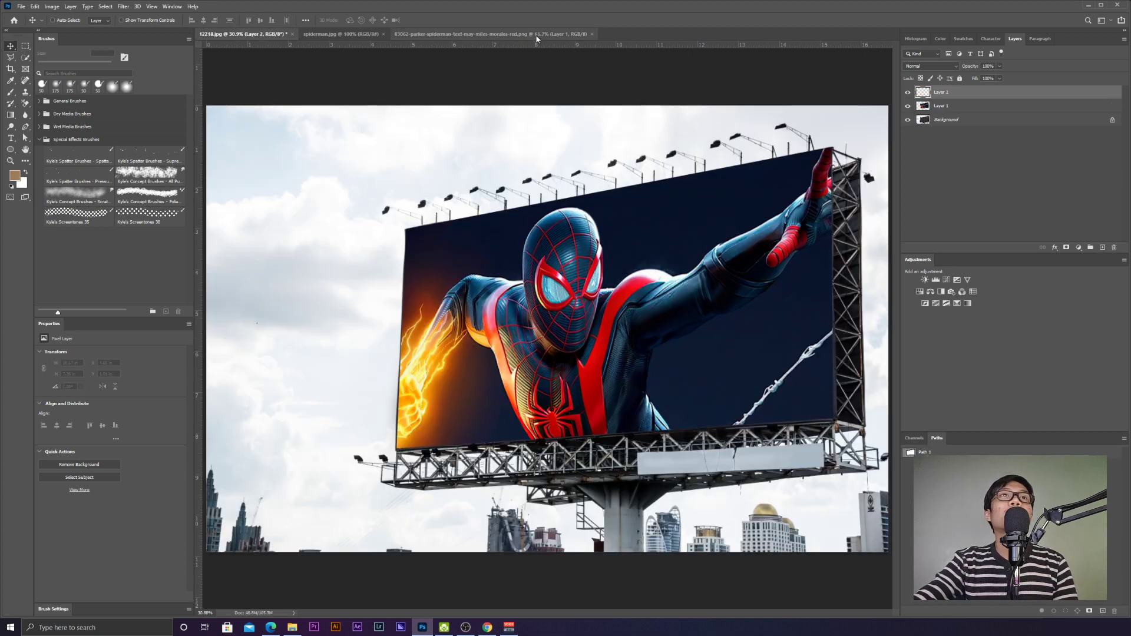
left_click(560, 34)
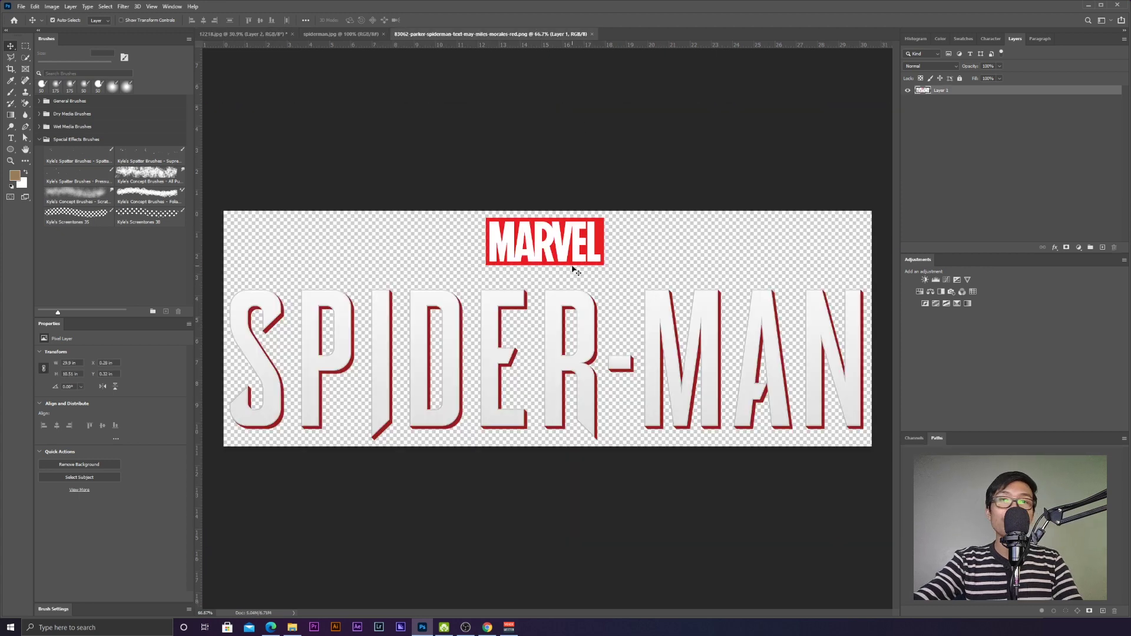
key("ctrl+a")
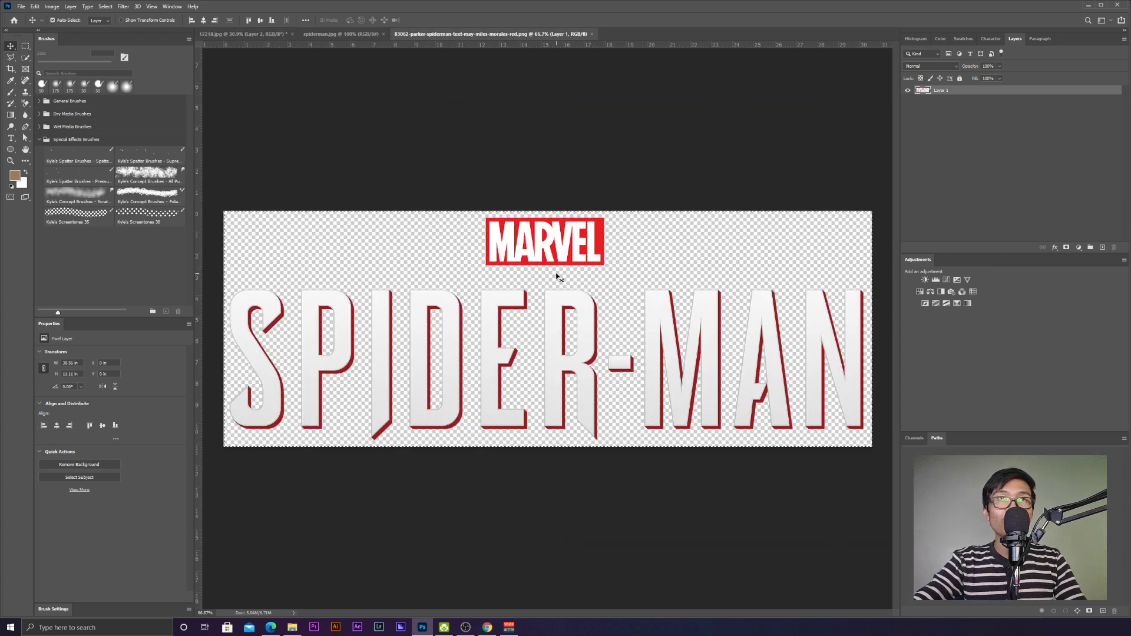
left_click(256, 35)
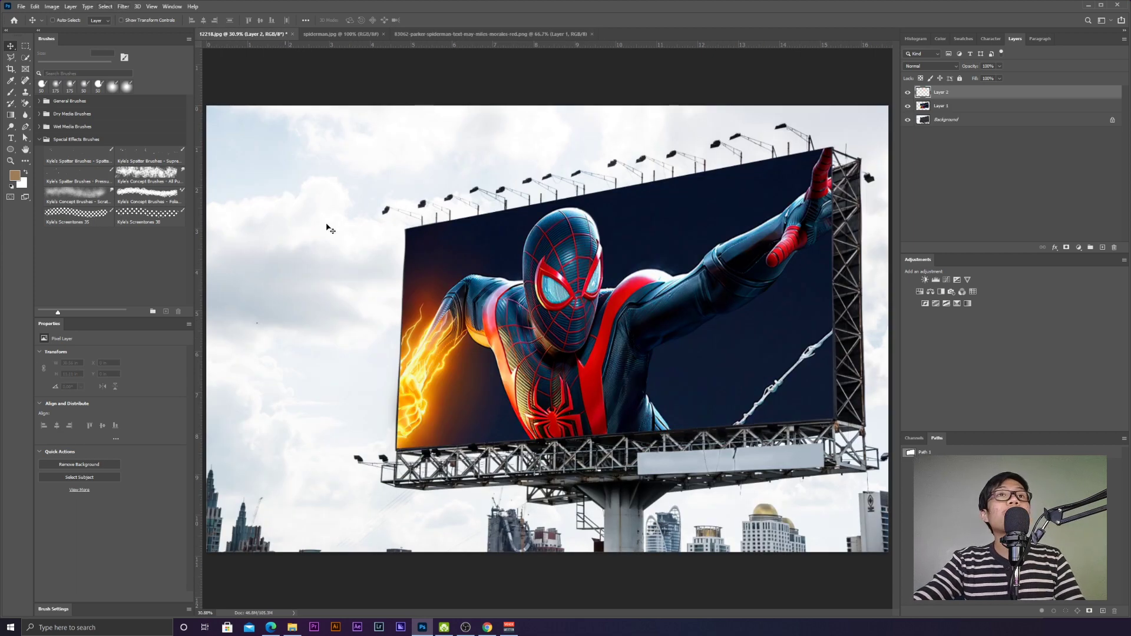
left_click(118, 7)
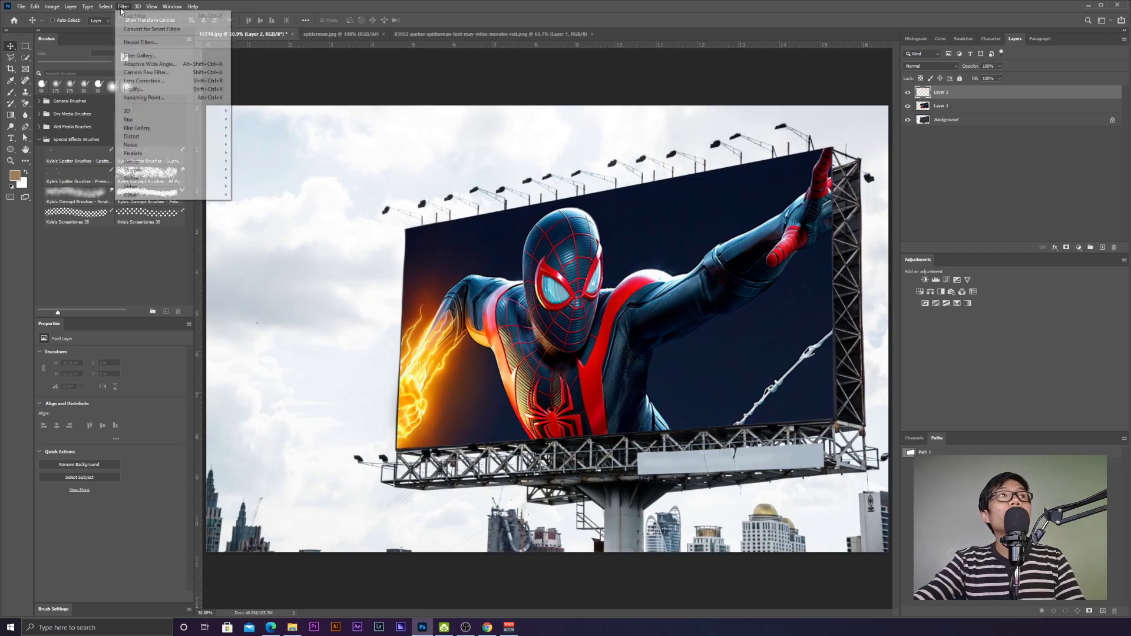
Paste the logo onto the Vanishing Point plane, shrink it into the lower right, and apply.
left_click(153, 98)
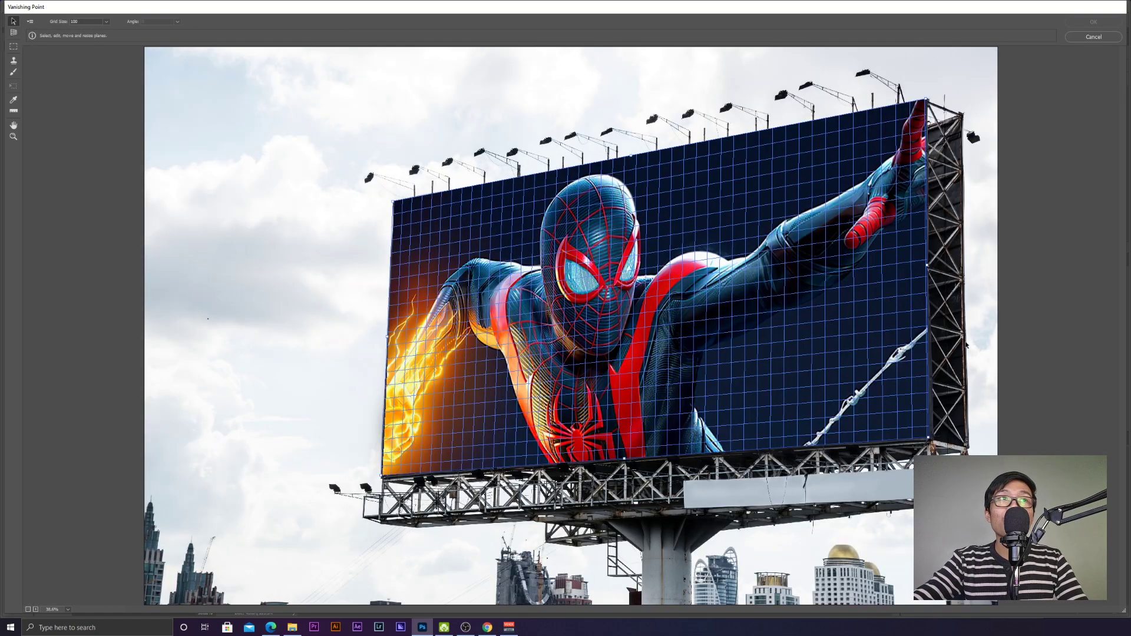
key("ctrl+v")
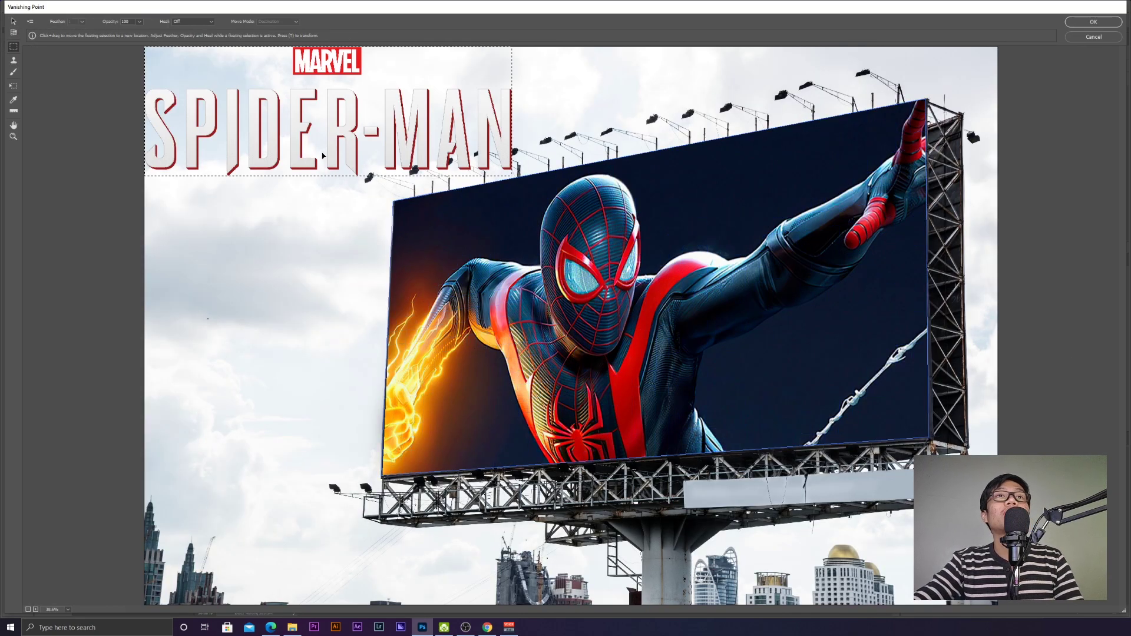
left_click_drag(350, 138, 727, 391)
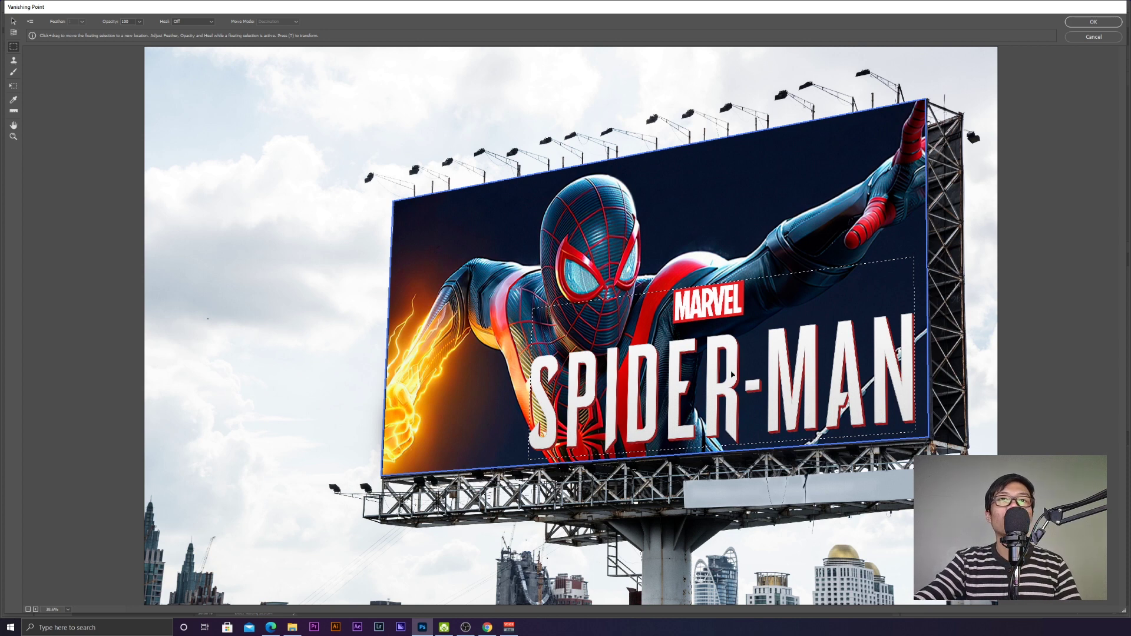
key("t")
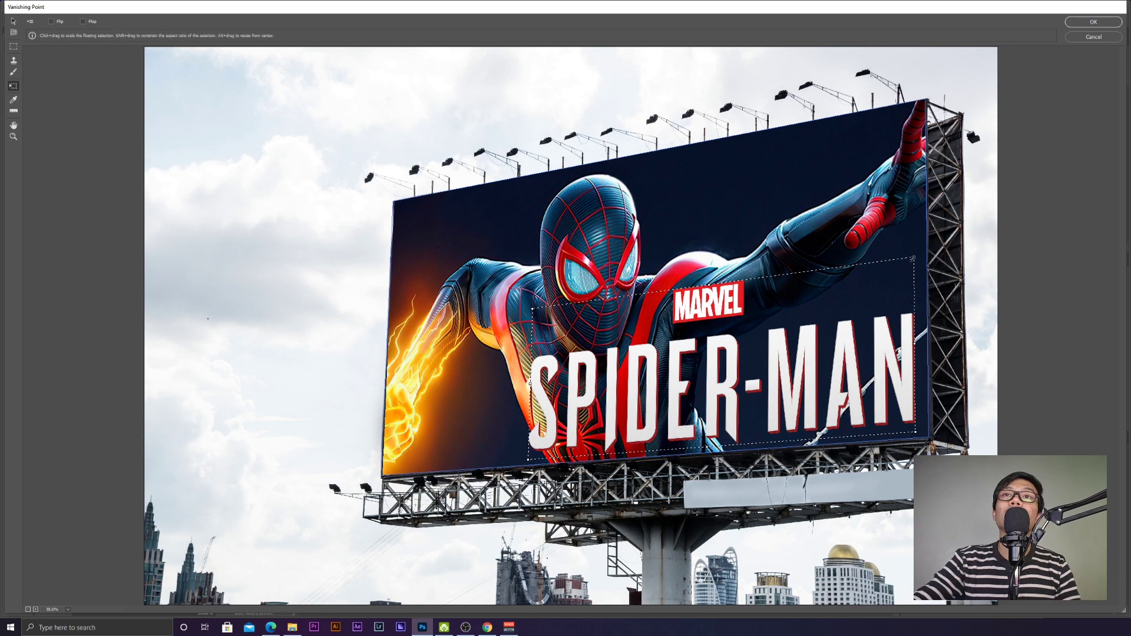
left_click_drag(916, 256, 850, 404)
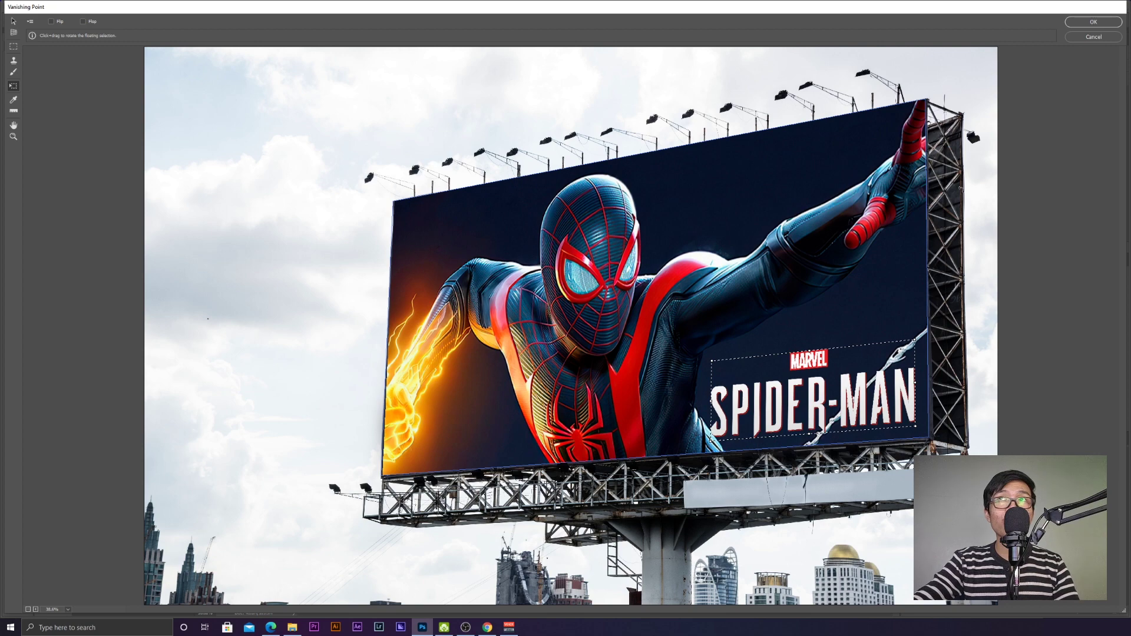
left_click(1094, 23)
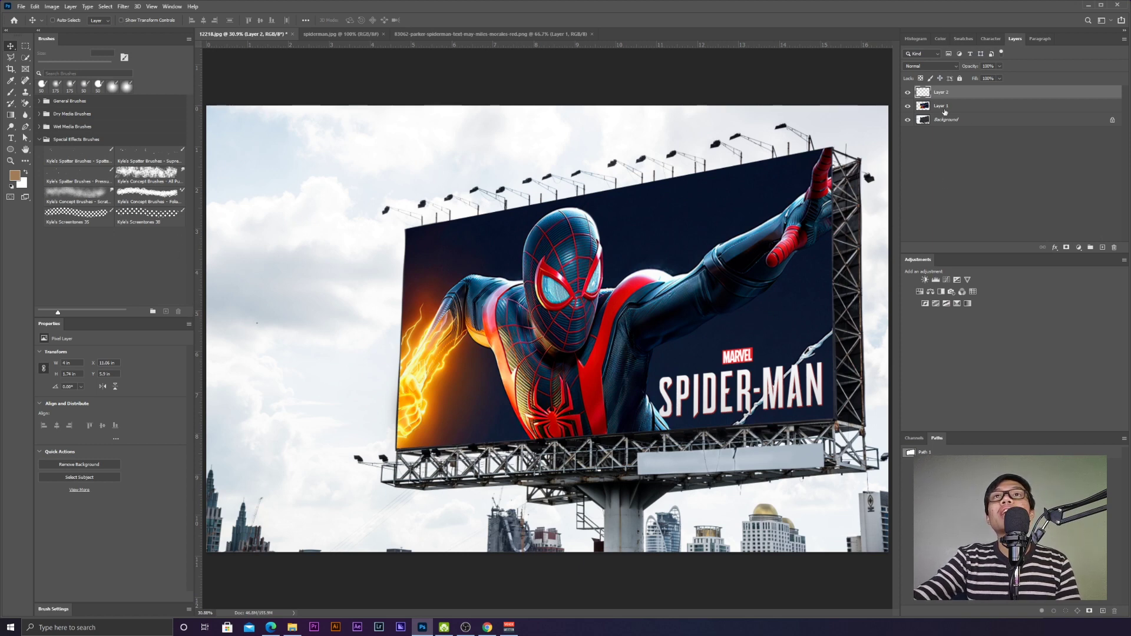
Split Layer 1's Underlying Layer Blend If sliders so the billboard texture shows through Spider-Man.
left_click(964, 110)
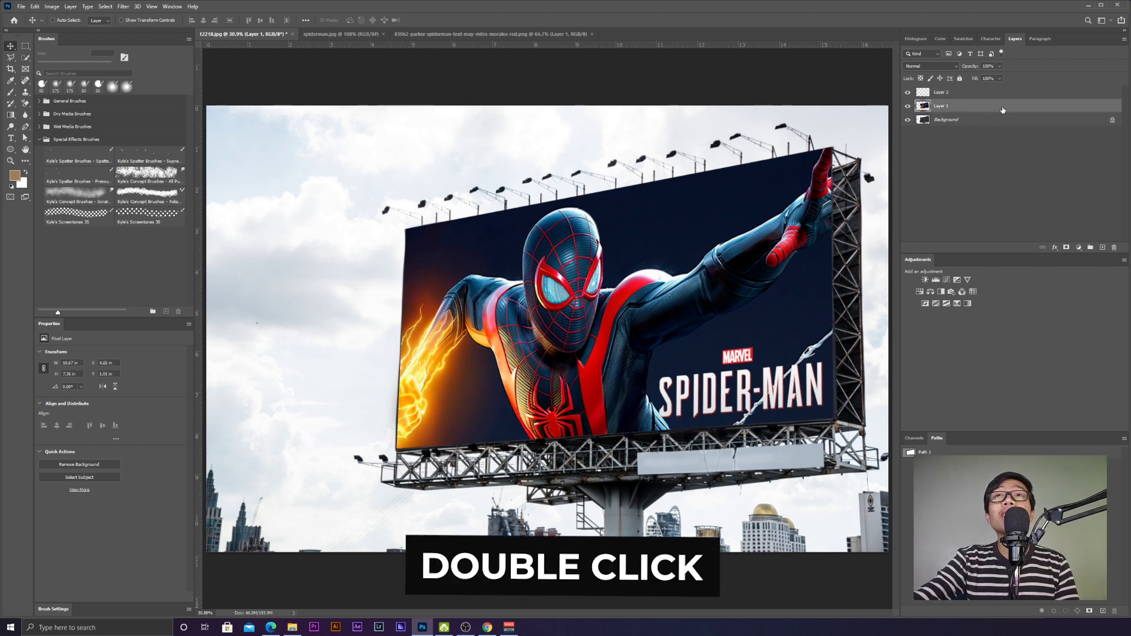
double_click(1049, 108)
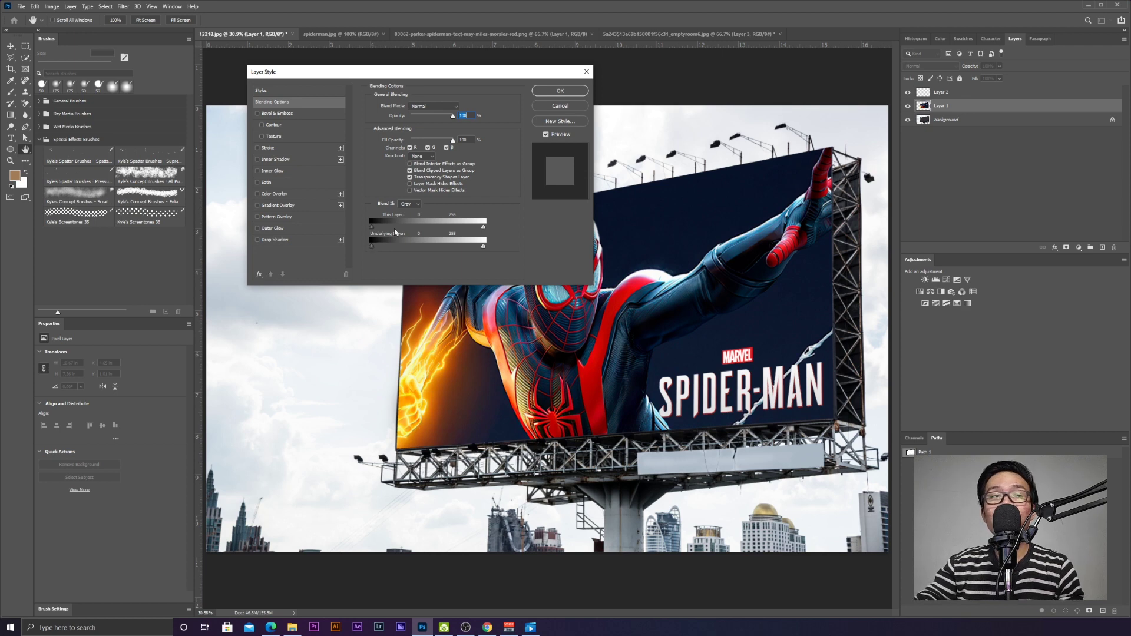
left_click_drag(488, 77, 294, 102)
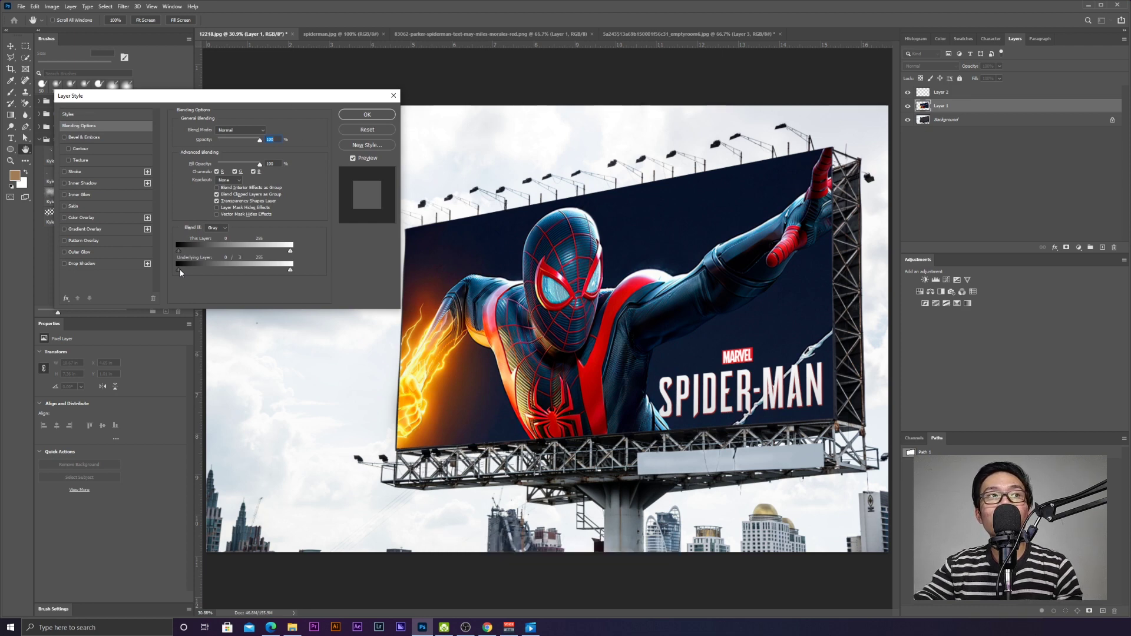
left_click_drag(181, 270, 212, 270, "alt")
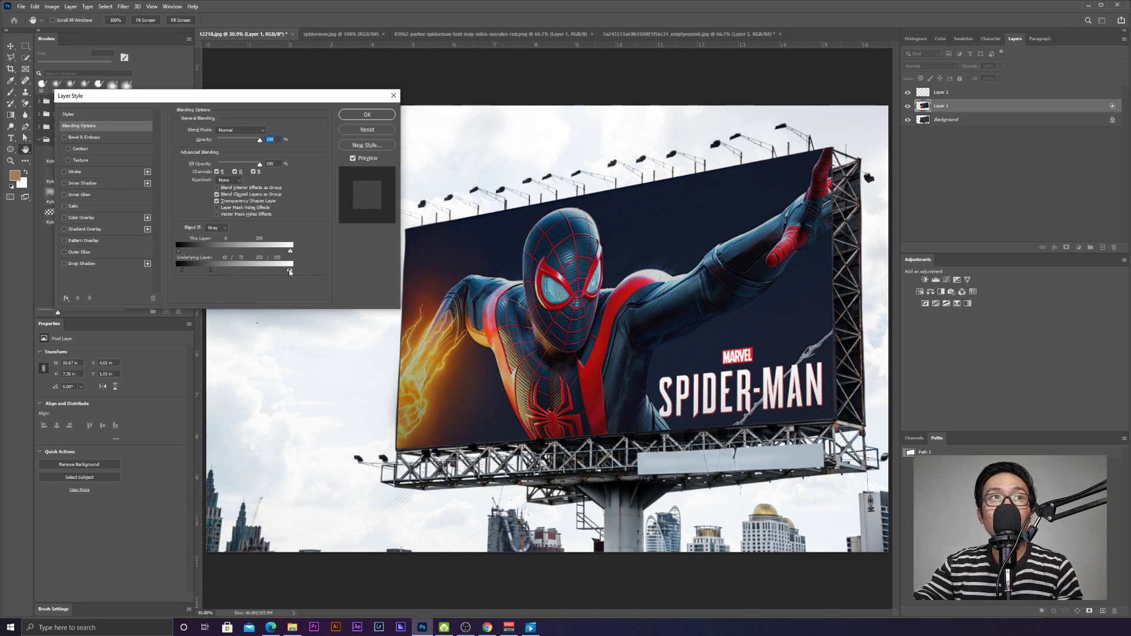
mouse_move(289, 271)
left_mouse_down()
mouse_move(251, 271)
mouse_move(288, 271)
mouse_move(275, 272)
left_mouse_up()
left_click(367, 114)
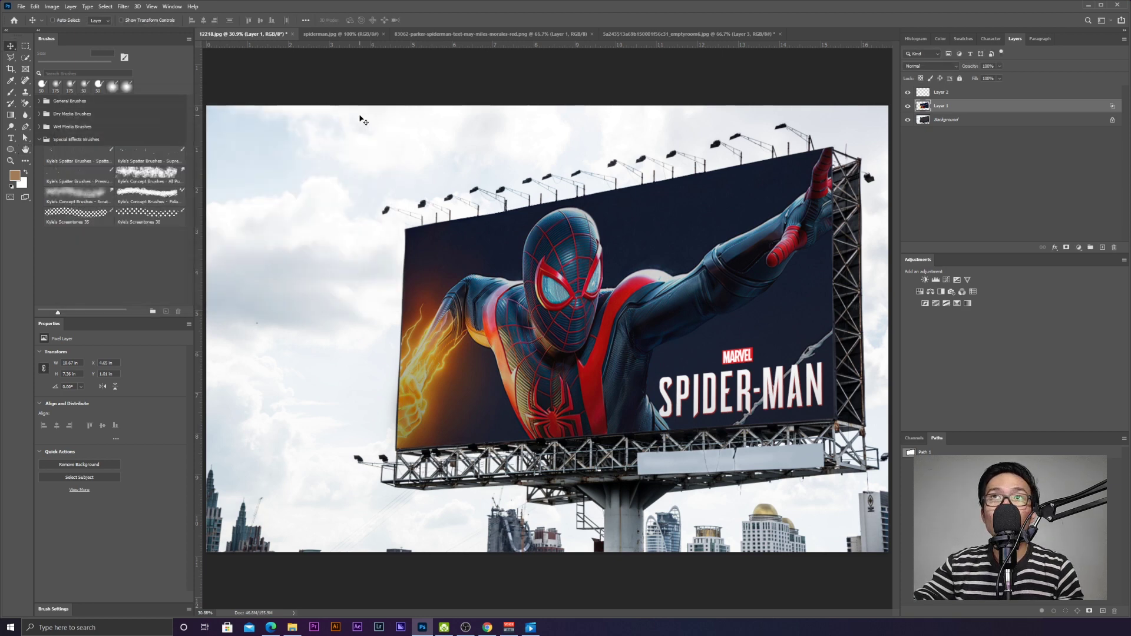
left_click(990, 95)
Split Layer 2's Underlying Layer Blend If sliders so the billboard's darks and lights softly show through.
double_click(991, 94)
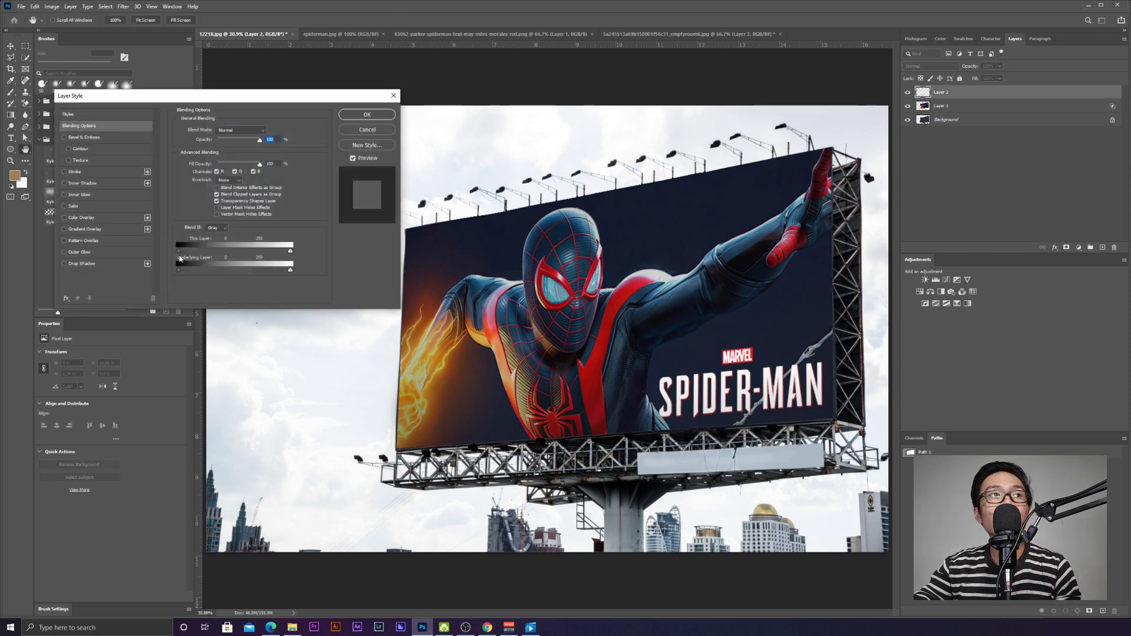
mouse_move(181, 271)
left_mouse_down()
mouse_move(208, 270)
mouse_move(178, 270)
mouse_move(199, 267)
mouse_move(186, 267)
left_mouse_up()
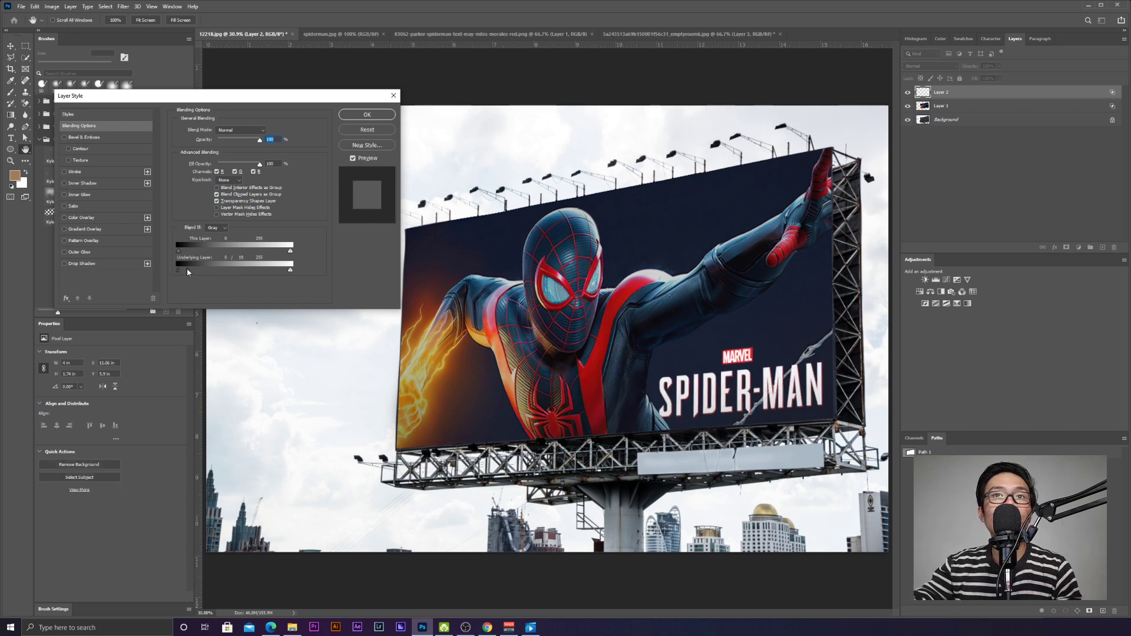
key("alt")
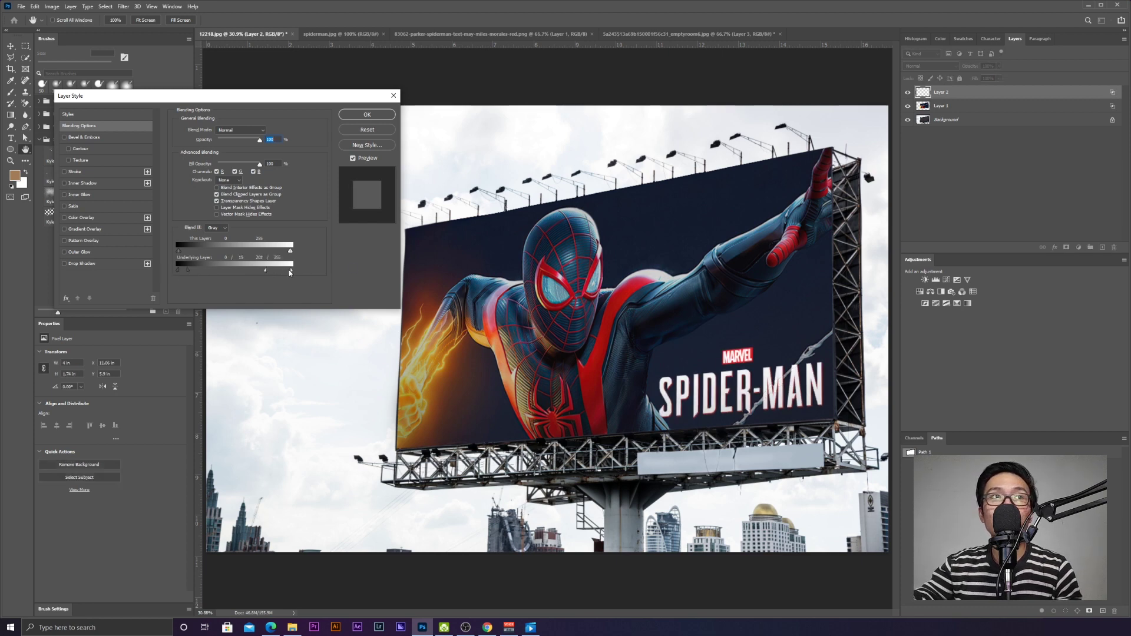
left_click_drag(288, 269, 255, 270)
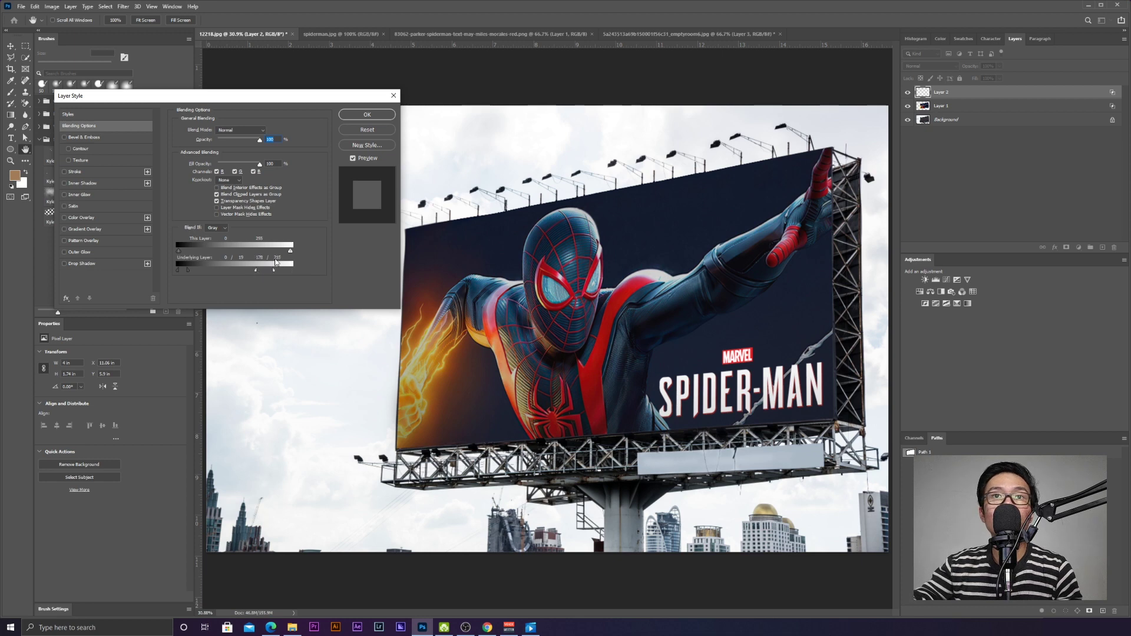
left_click(368, 115)
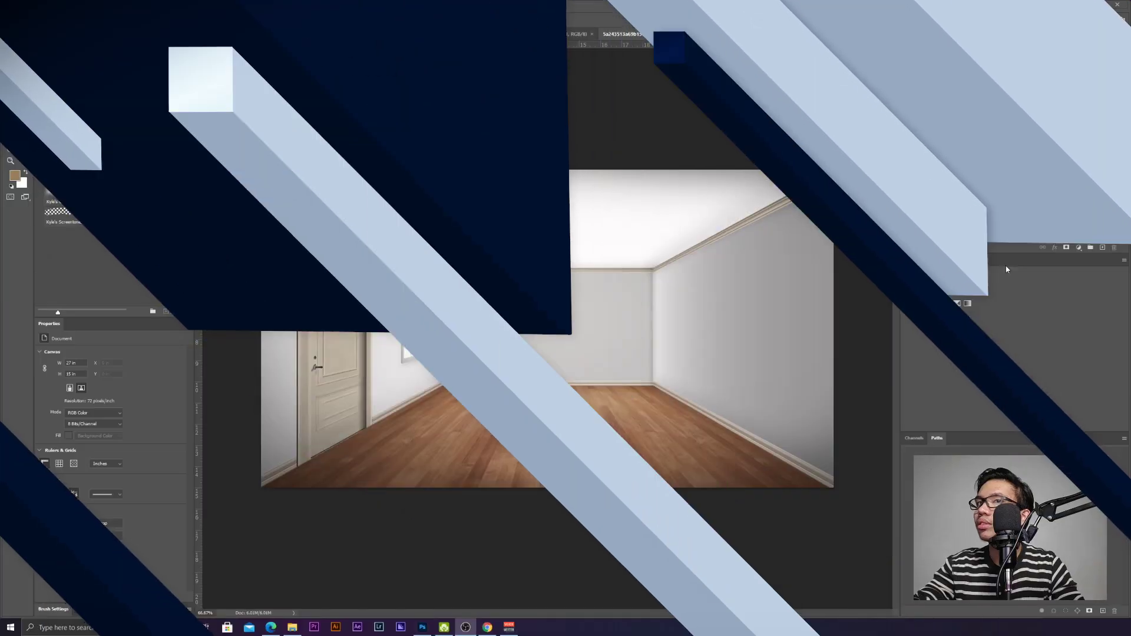
Zoom into the empty room photo and add a new empty layer above its Background.
scroll(772, 348, "up", 2)
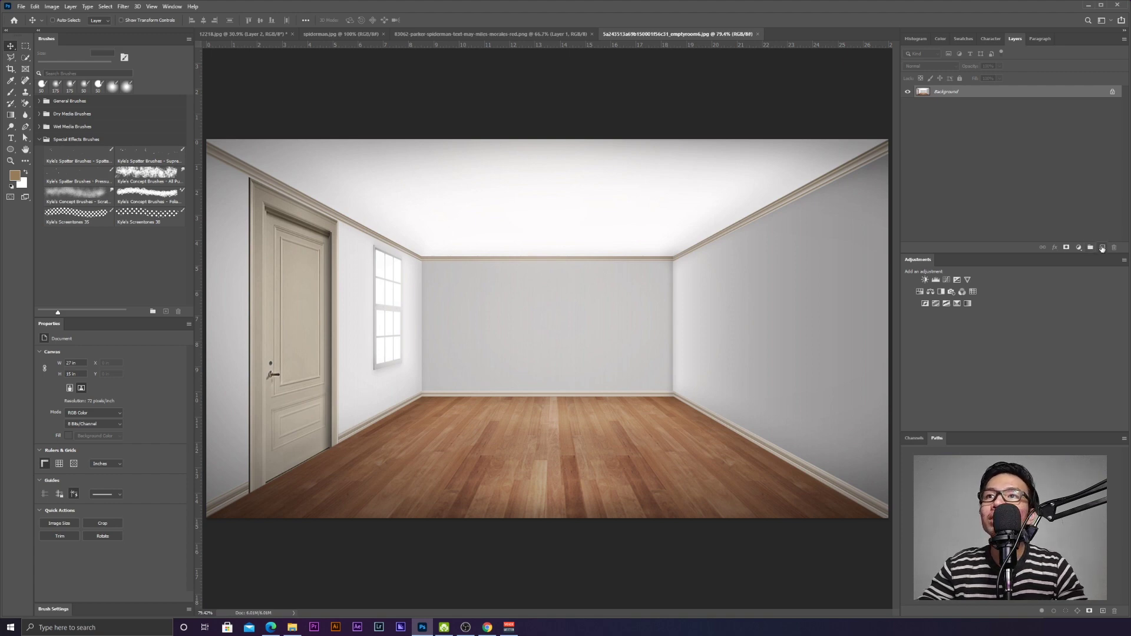
left_click(1102, 248)
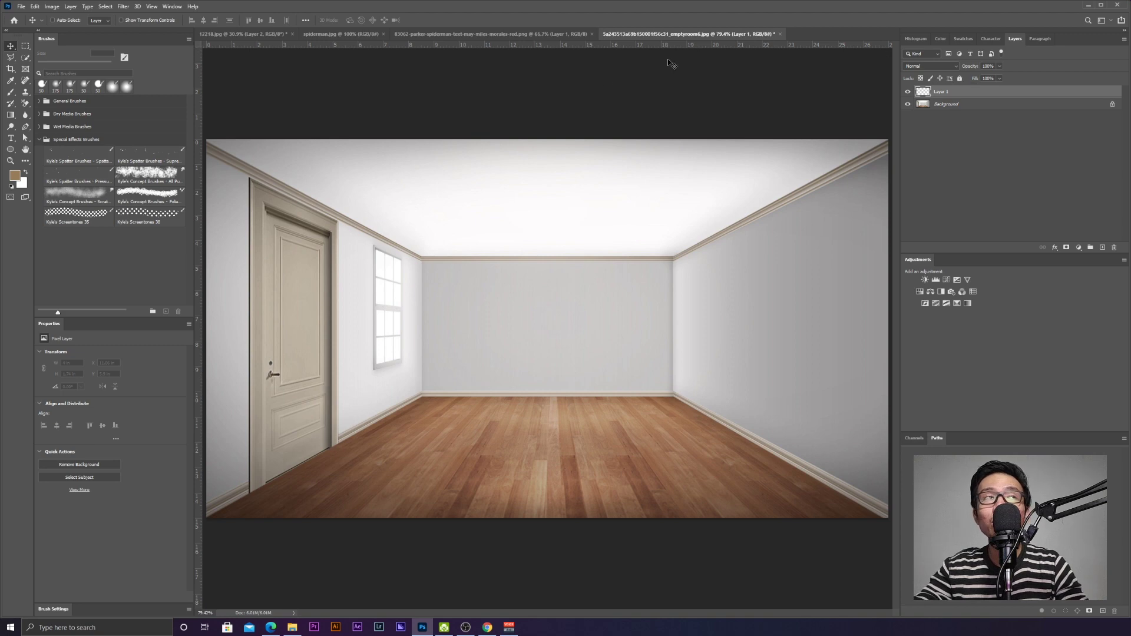
Open Vanishing Point and trace a four-corner perspective plane along the room's right wall.
left_click(123, 6)
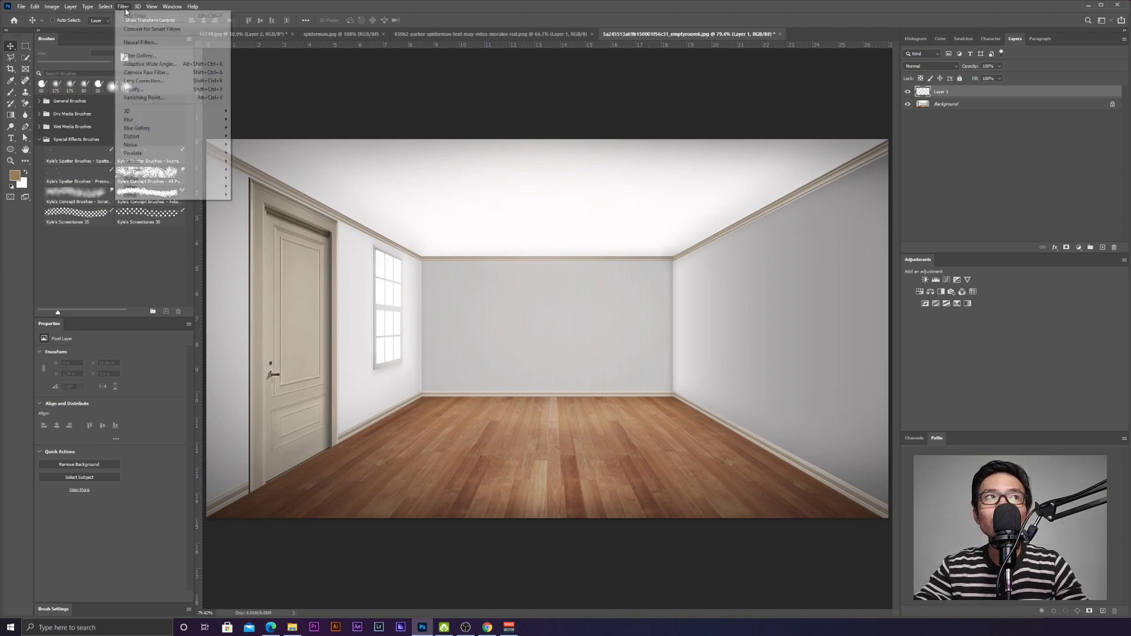
left_click(167, 99)
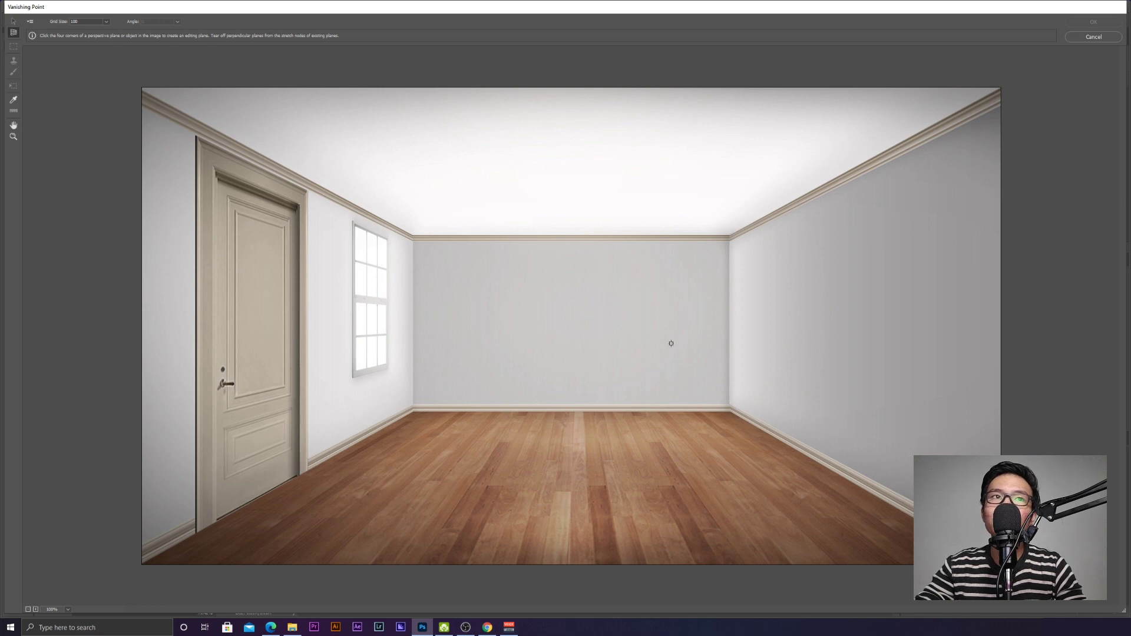
left_click(729, 241)
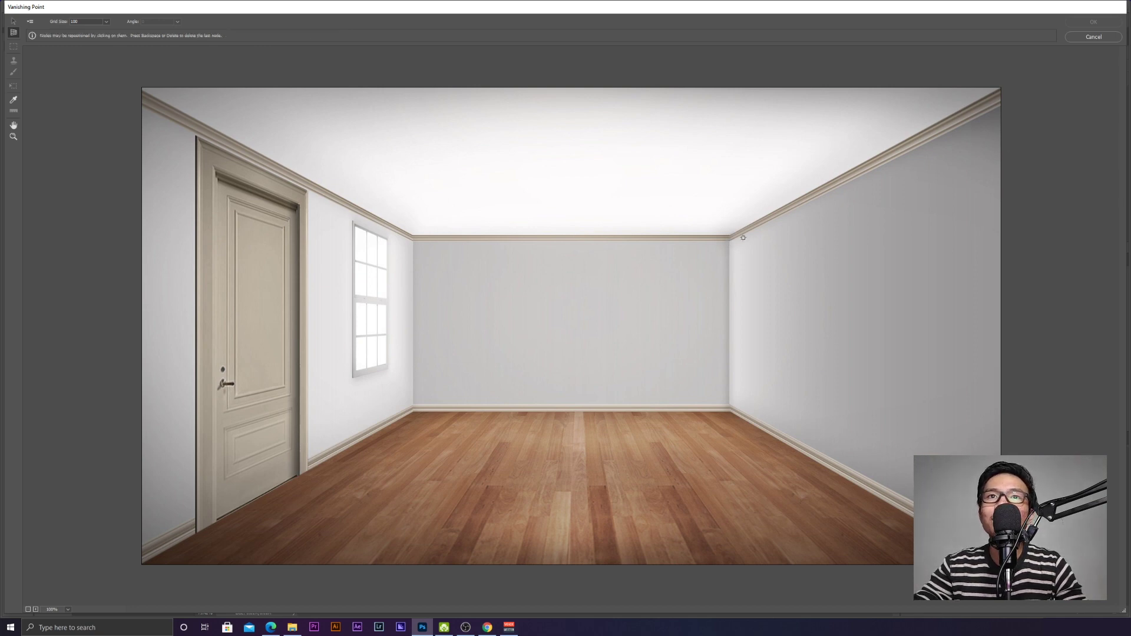
left_click(1021, 96)
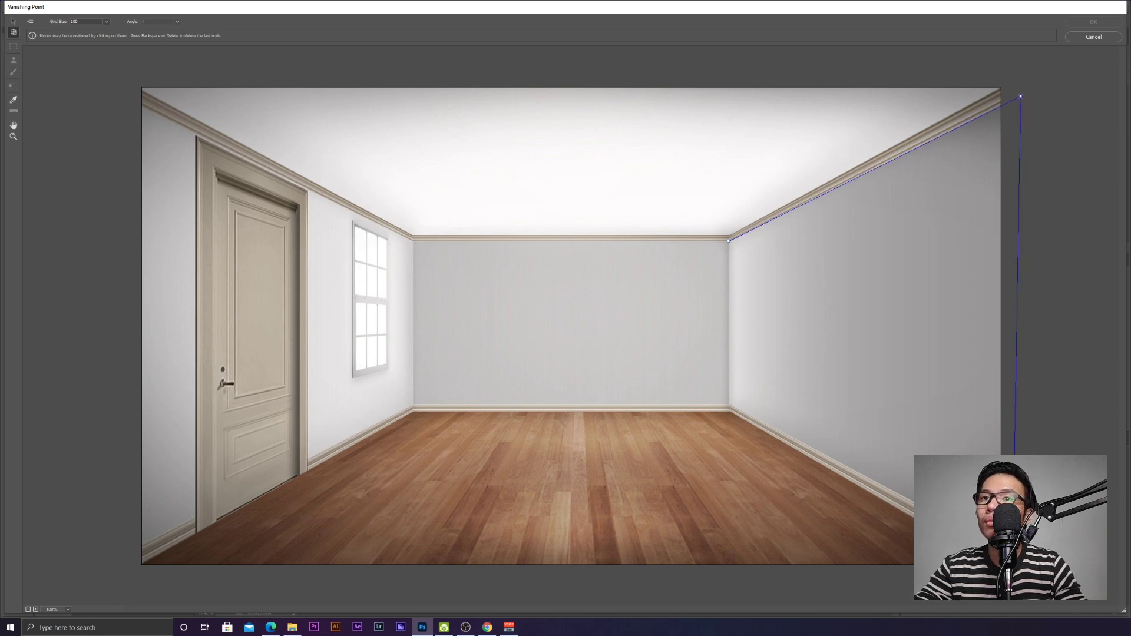
left_click(1023, 560)
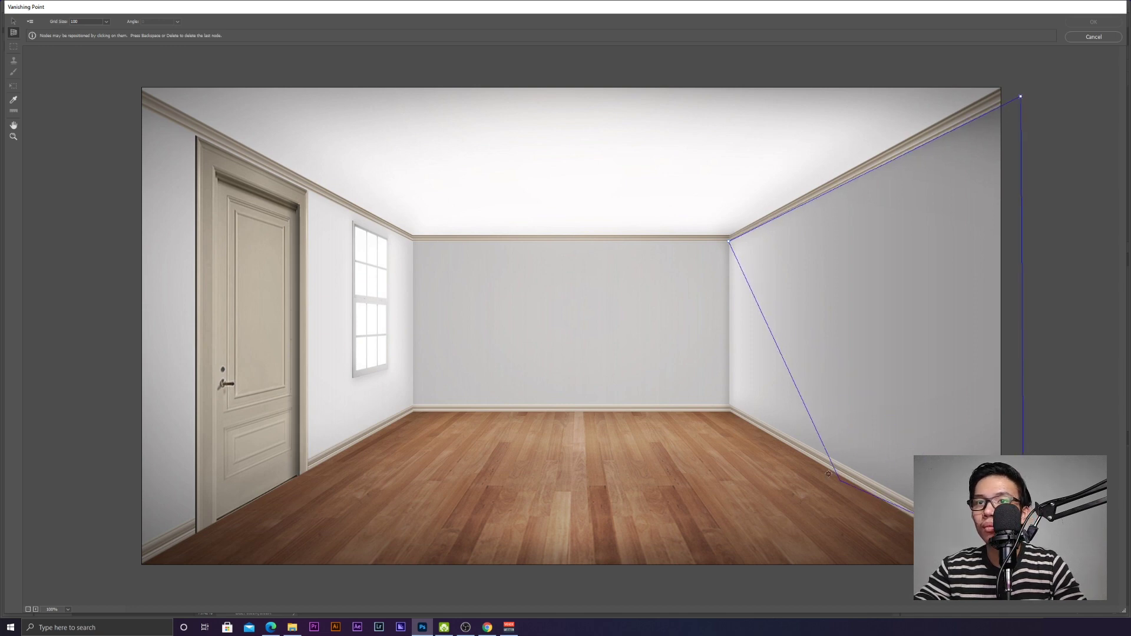
left_click(728, 404)
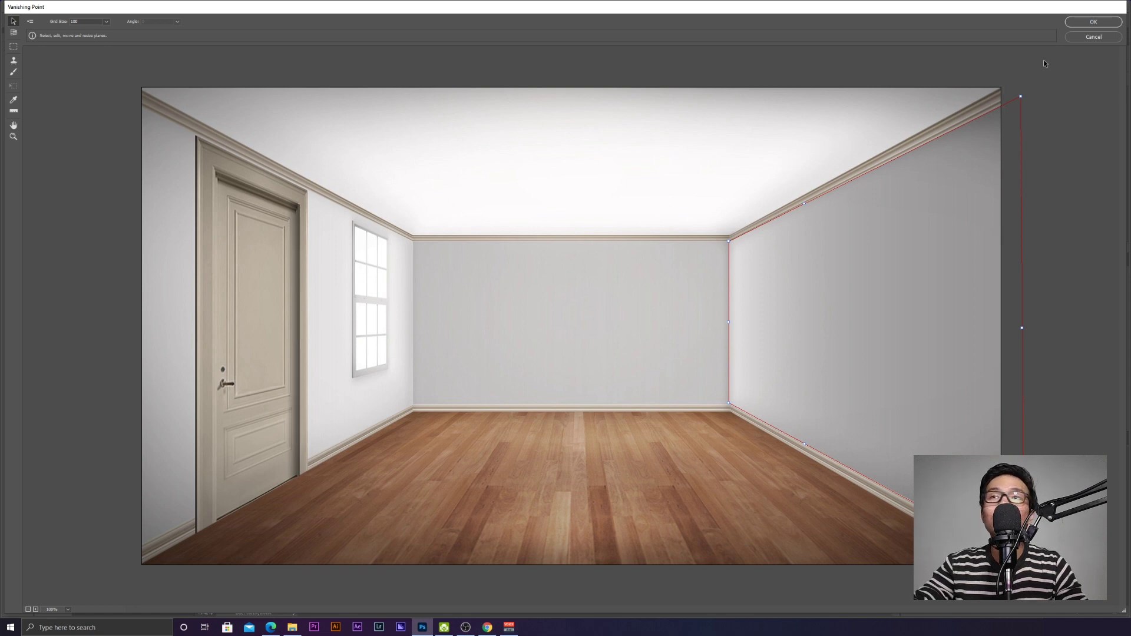
Zoom in to align the plane's back corner edge with the wall corner, then zoom back out.
key("z")
left_click(726, 227)
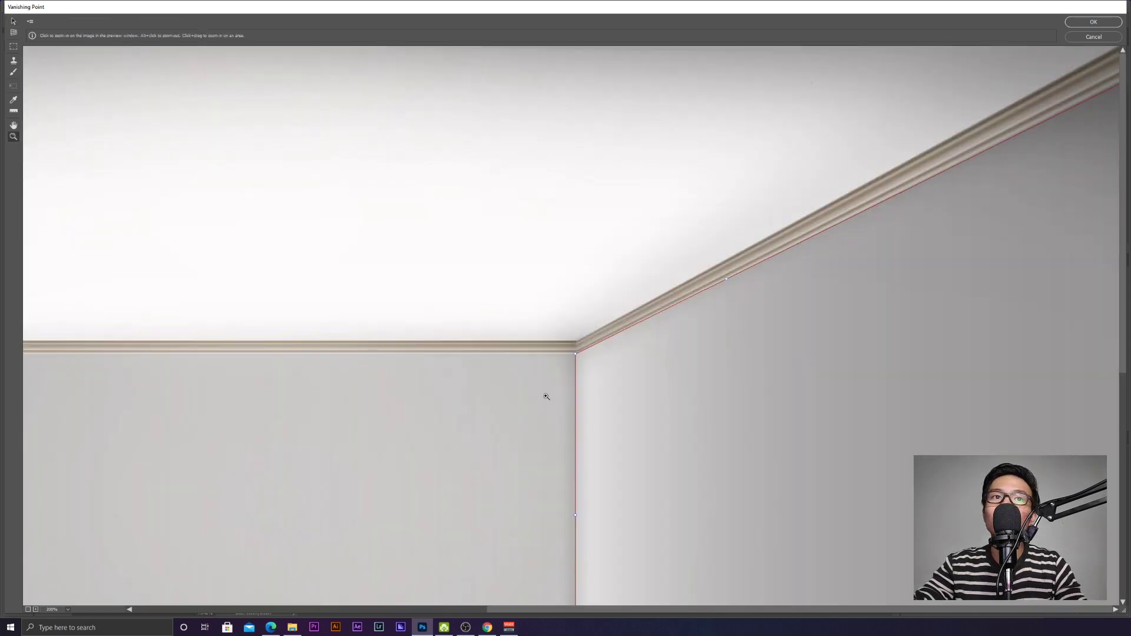
left_click(581, 356)
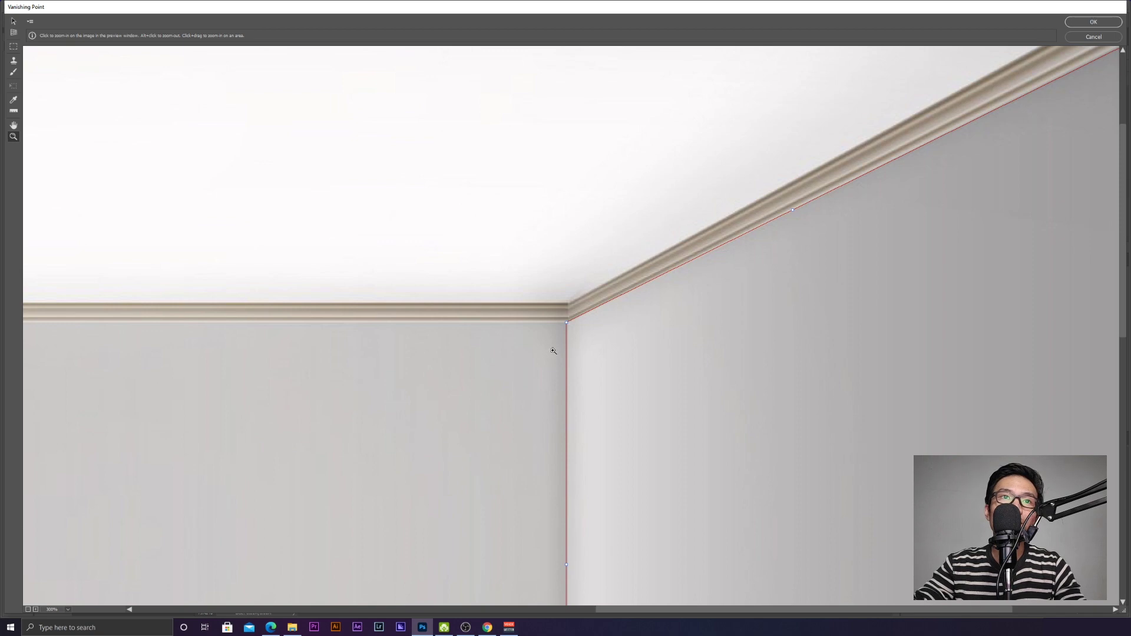
left_click(553, 351)
key("v")
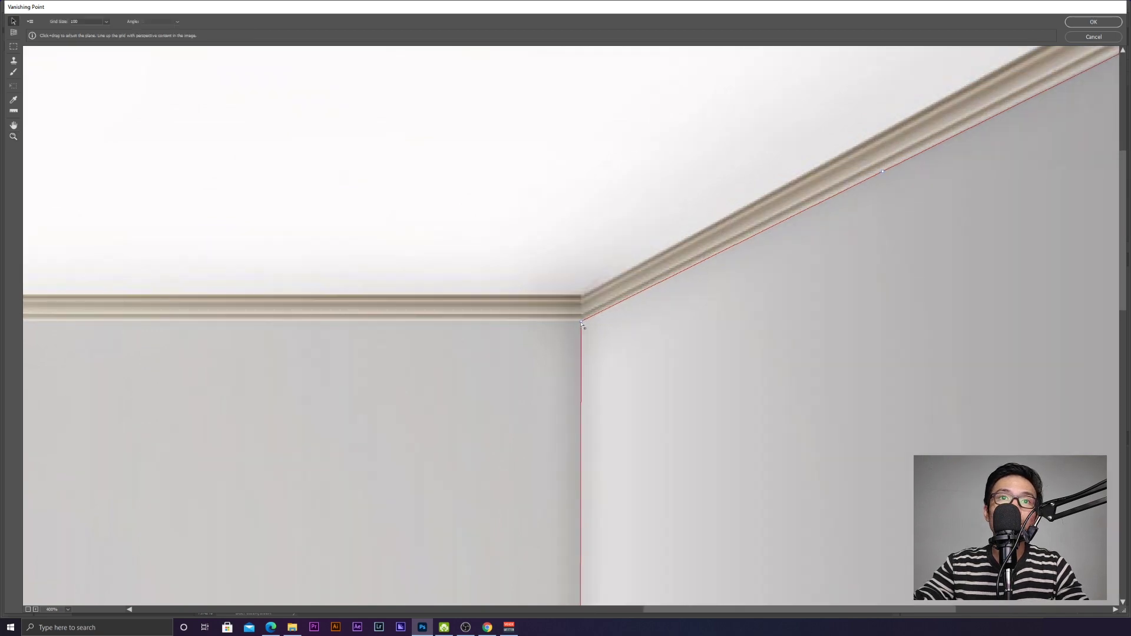
scroll(582, 325, "down", 10)
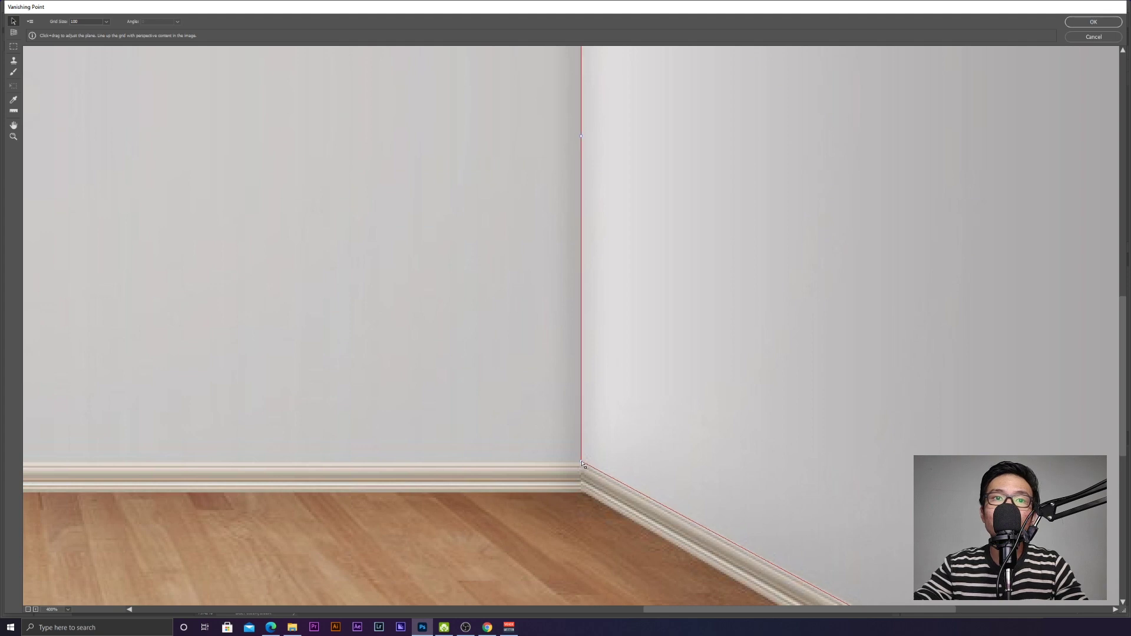
left_click_drag(581, 461, 581, 462)
scroll(652, 432, "down", 2)
scroll(653, 432, "right", 10)
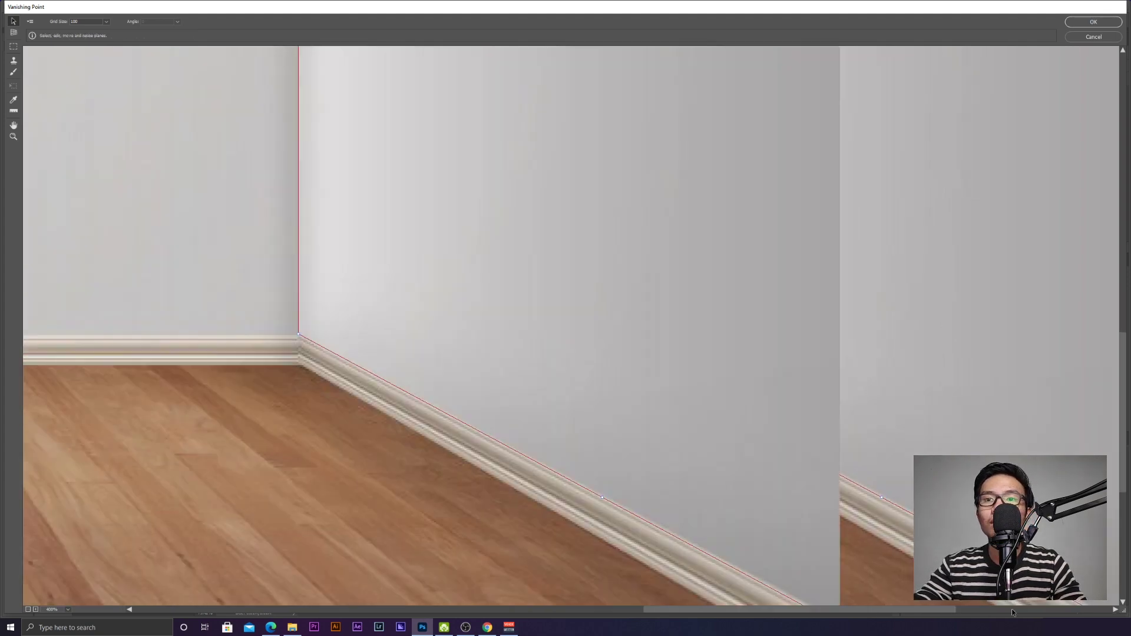
scroll(1113, 434, "down", 6)
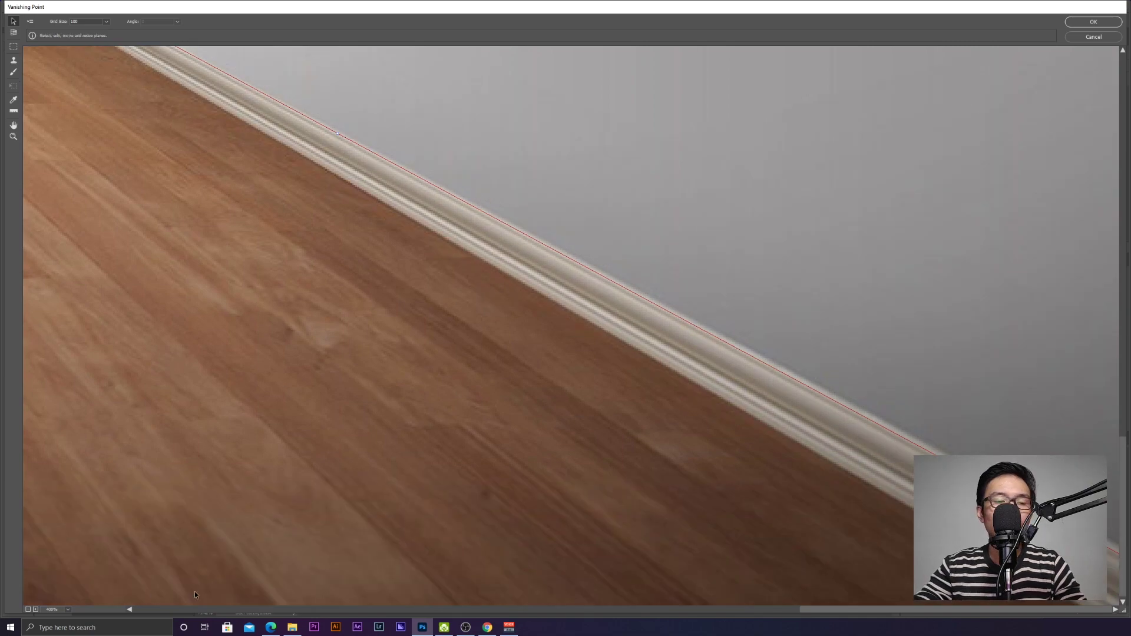
key("z")
left_click(411, 482, "alt")
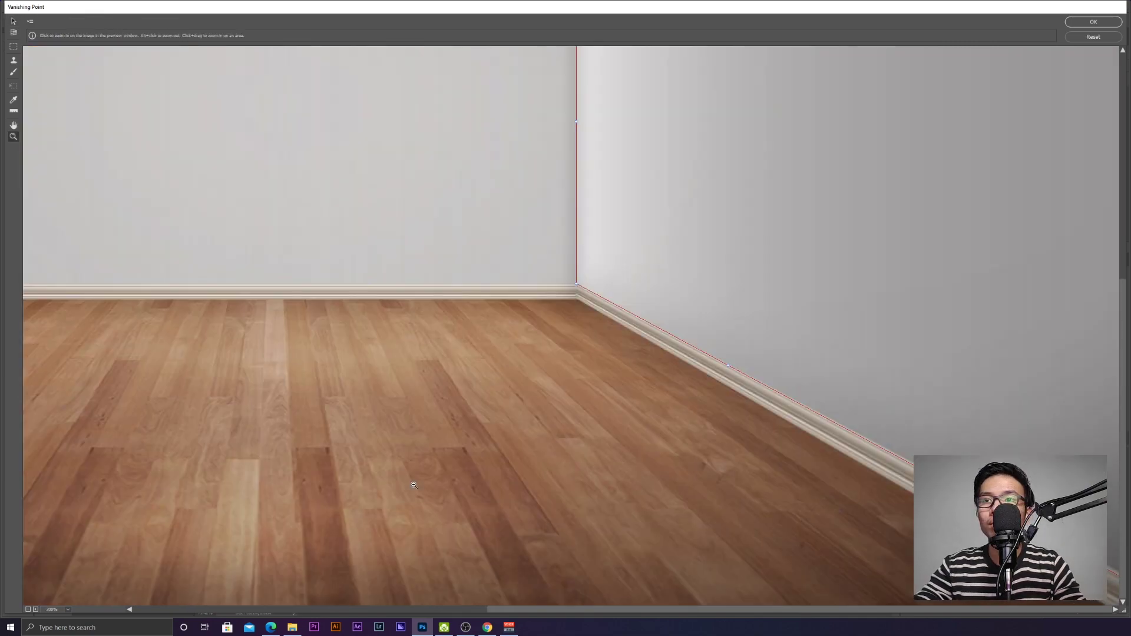
left_click(412, 482, "alt")
key("v")
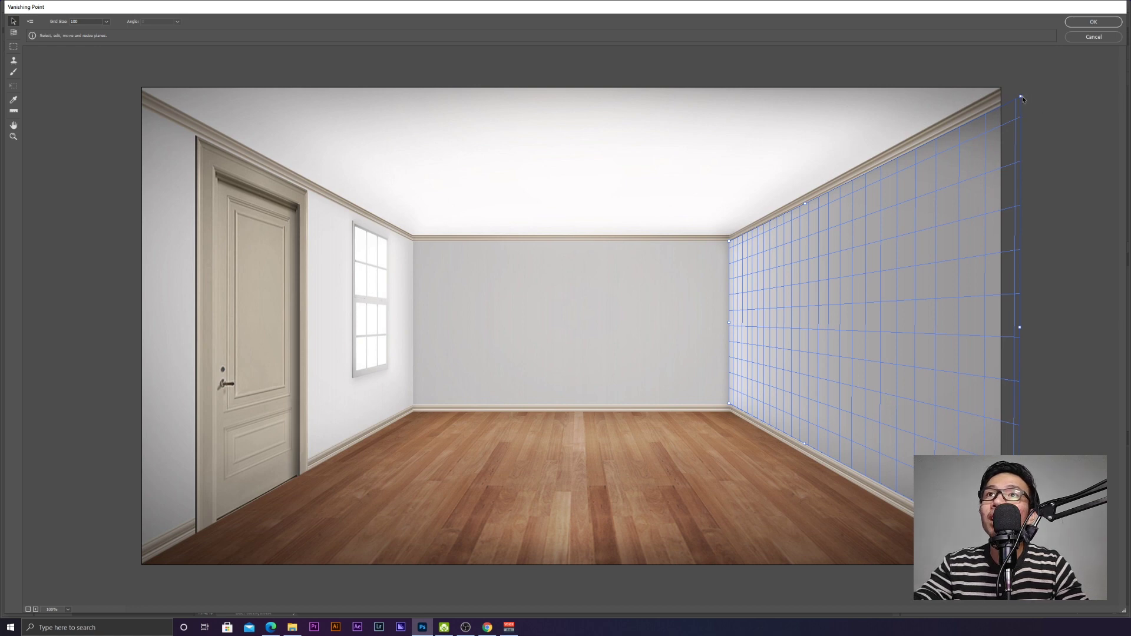
Fit the right-wall plane's top-right corner, pull a perpendicular plane across the back wall, and apply.
left_click_drag(1021, 96, 1021, 100)
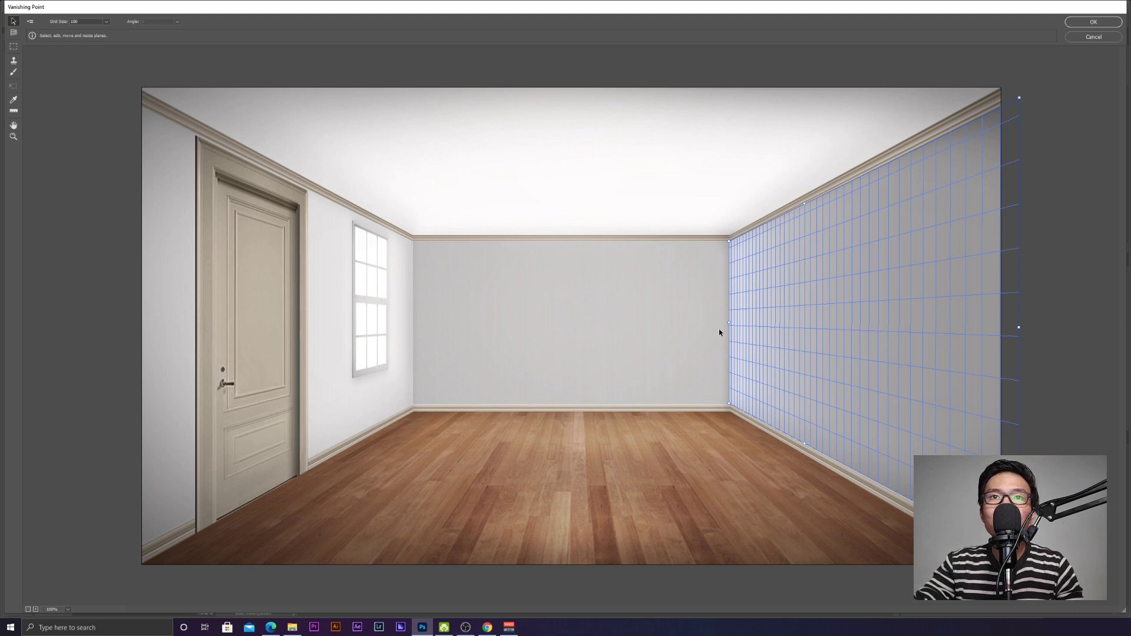
key("alt")
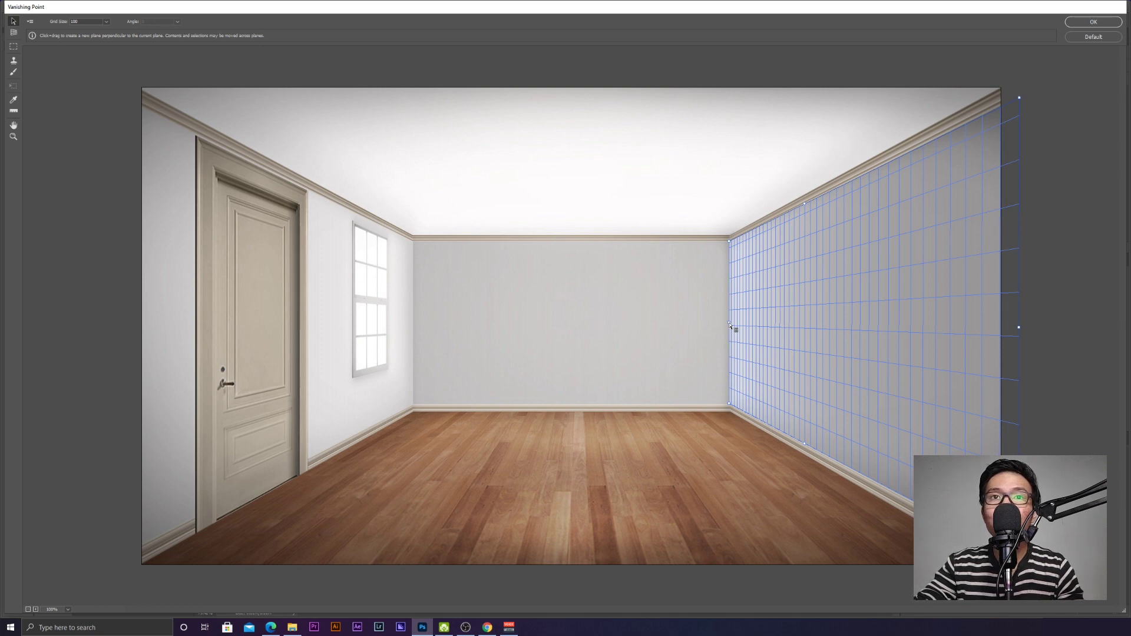
key("alt")
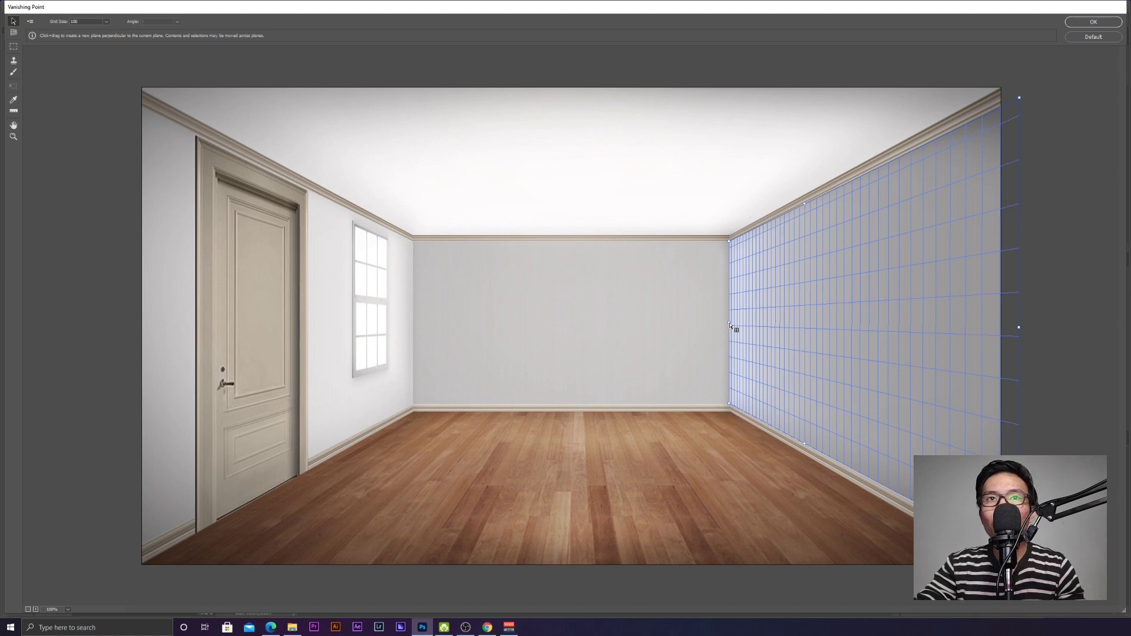
left_click_drag(729, 325, 412, 344)
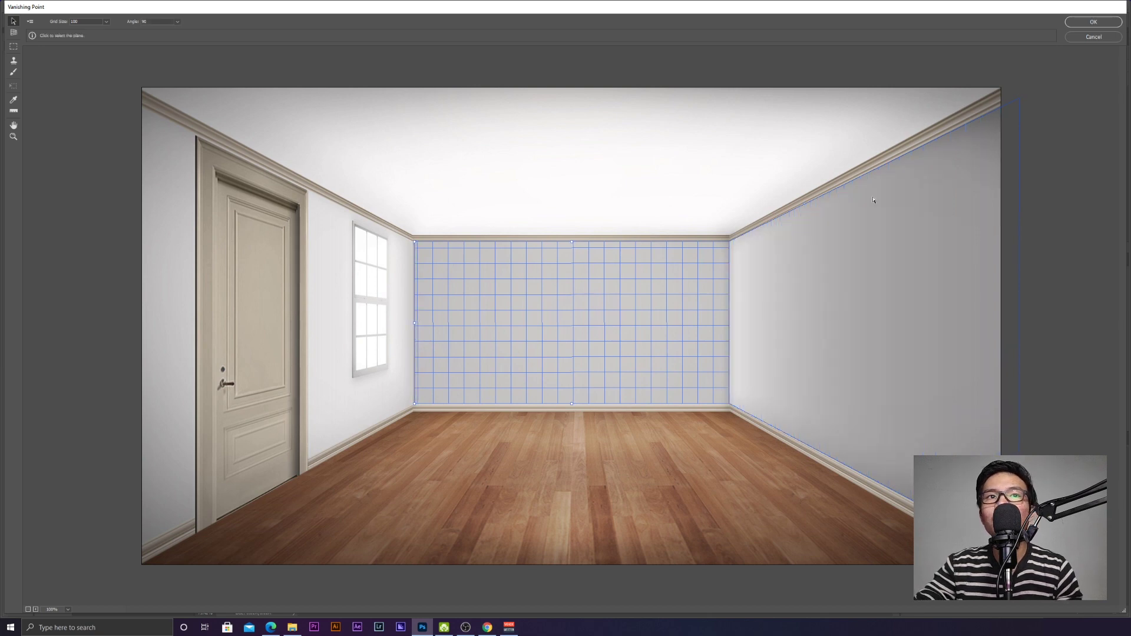
left_click(1079, 22)
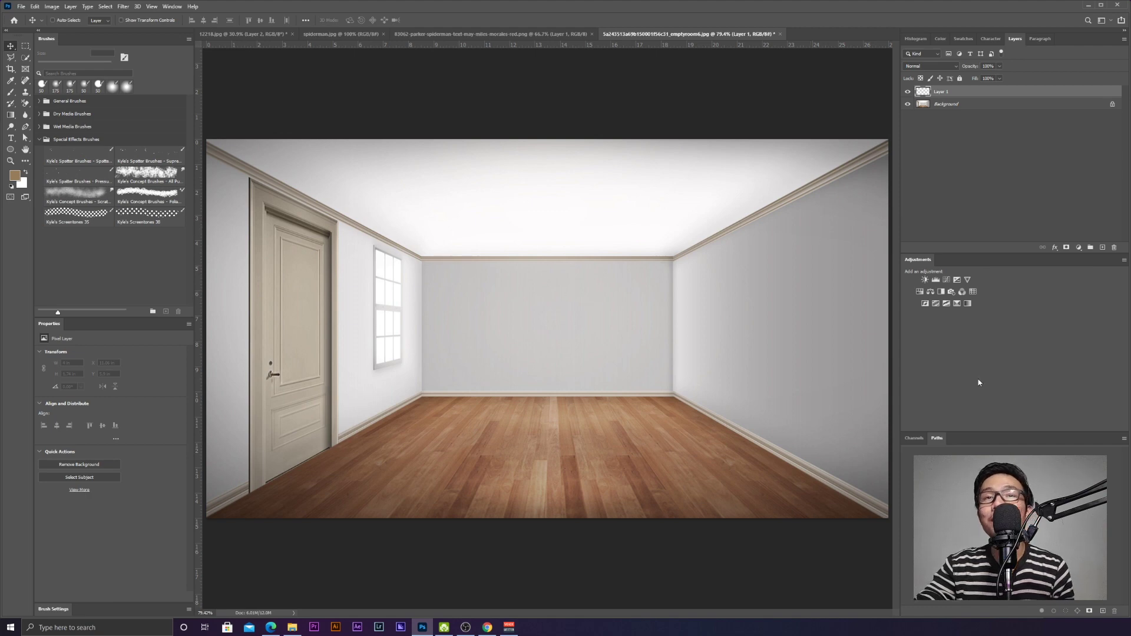
Type 'vanishing' on the back wall and 'point' on the floor, enlarging 'point' greatly.
key("t")
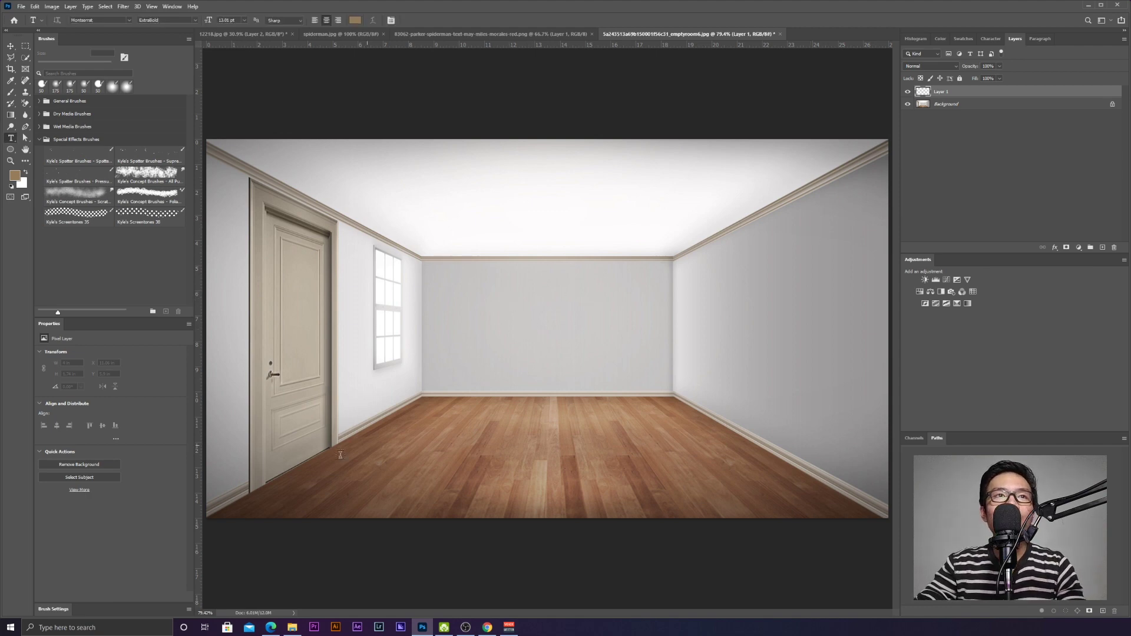
left_click(486, 373)
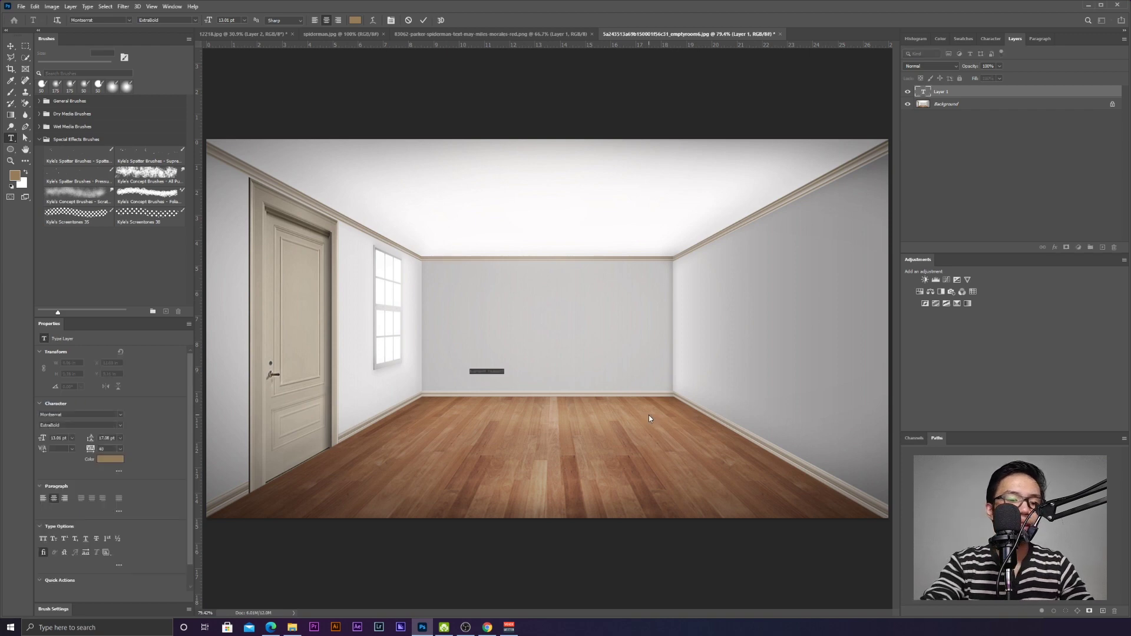
type("Hanshin")
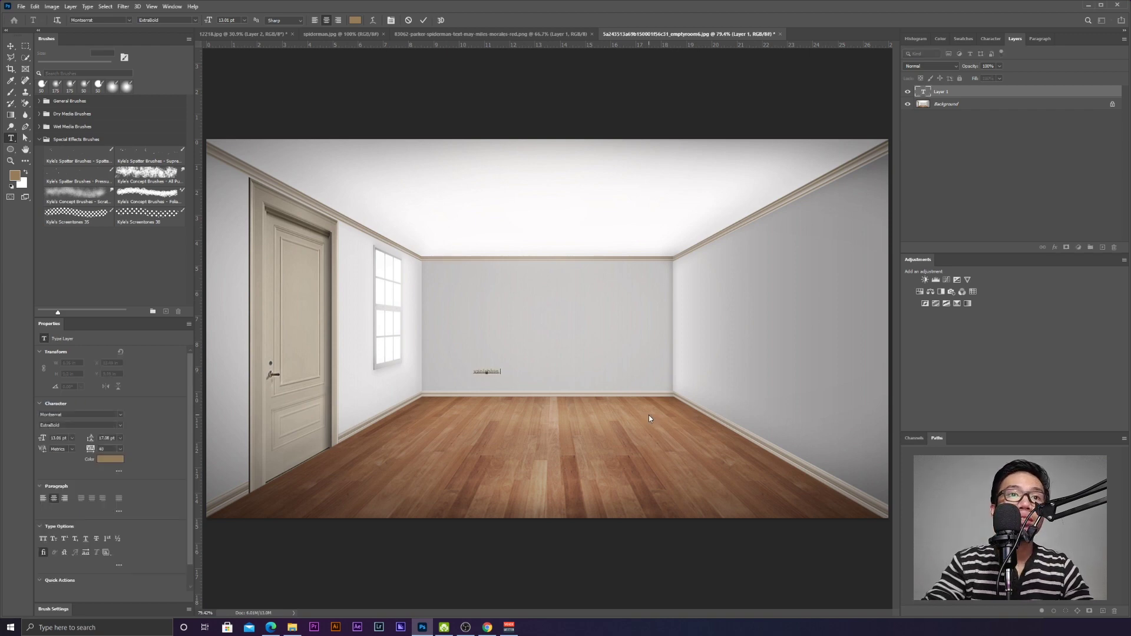
left_click(666, 434)
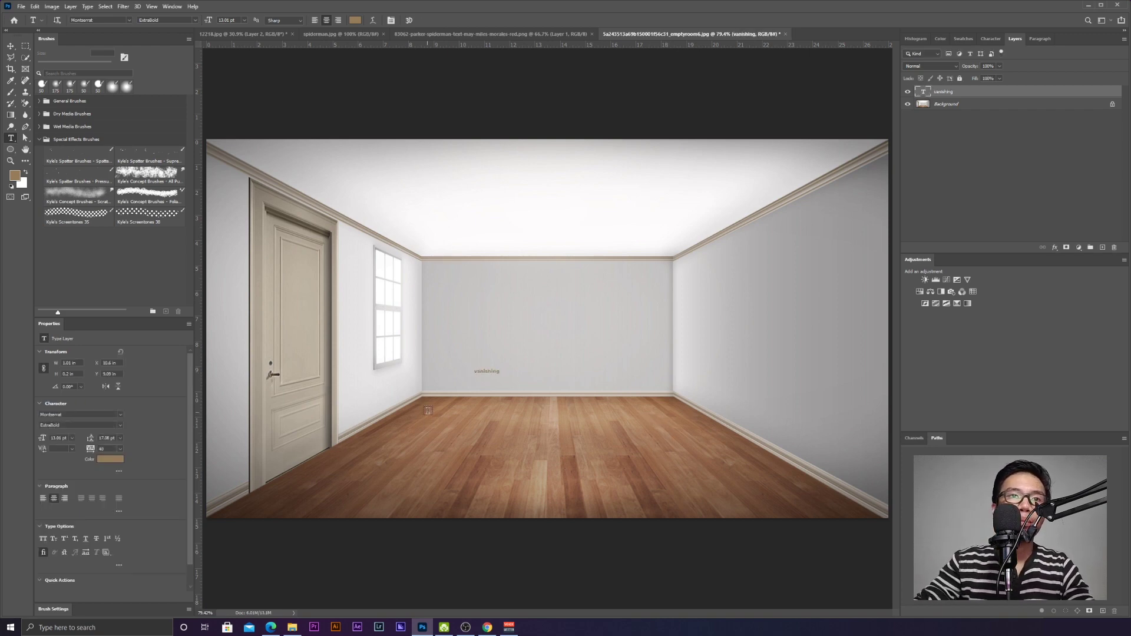
left_click(504, 433)
type("point")
key("Escape")
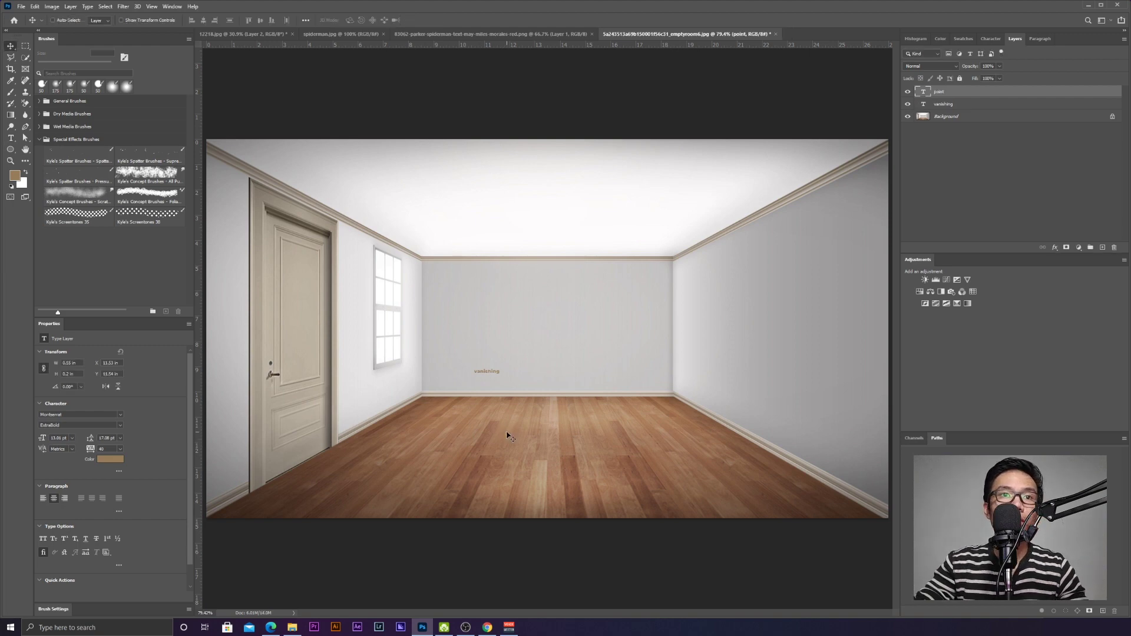
key("ctrl+t")
left_click_drag(513, 429, 682, 369)
left_click_drag(636, 402, 600, 447)
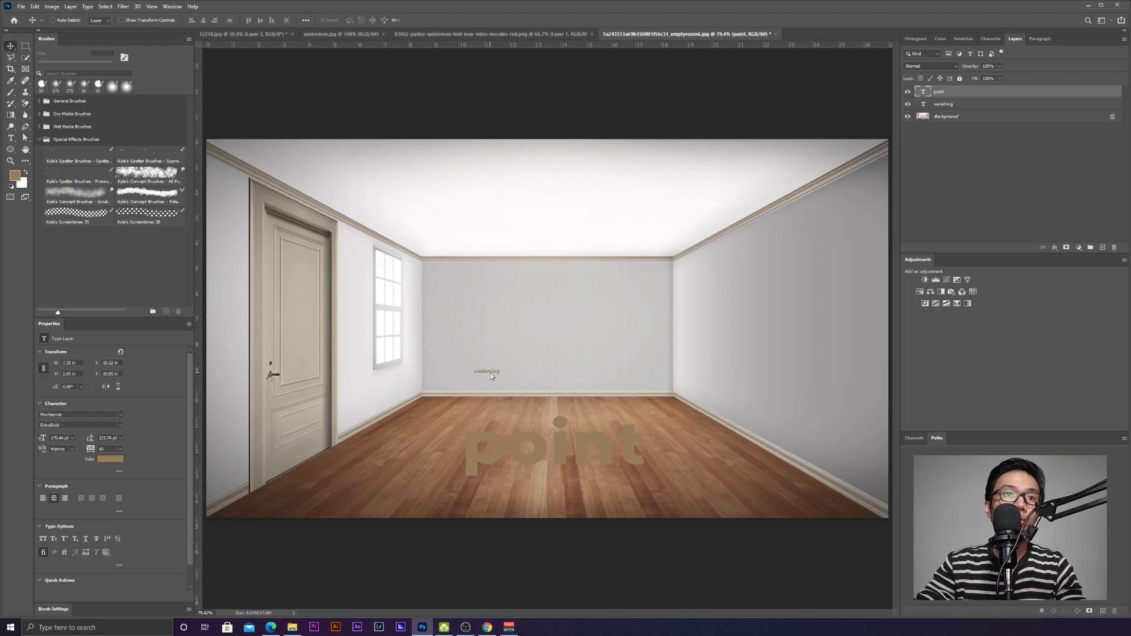
left_click(494, 366)
Scale and centre 'vanishing' on the back wall, then load its letters as a selection.
key("ctrl+t")
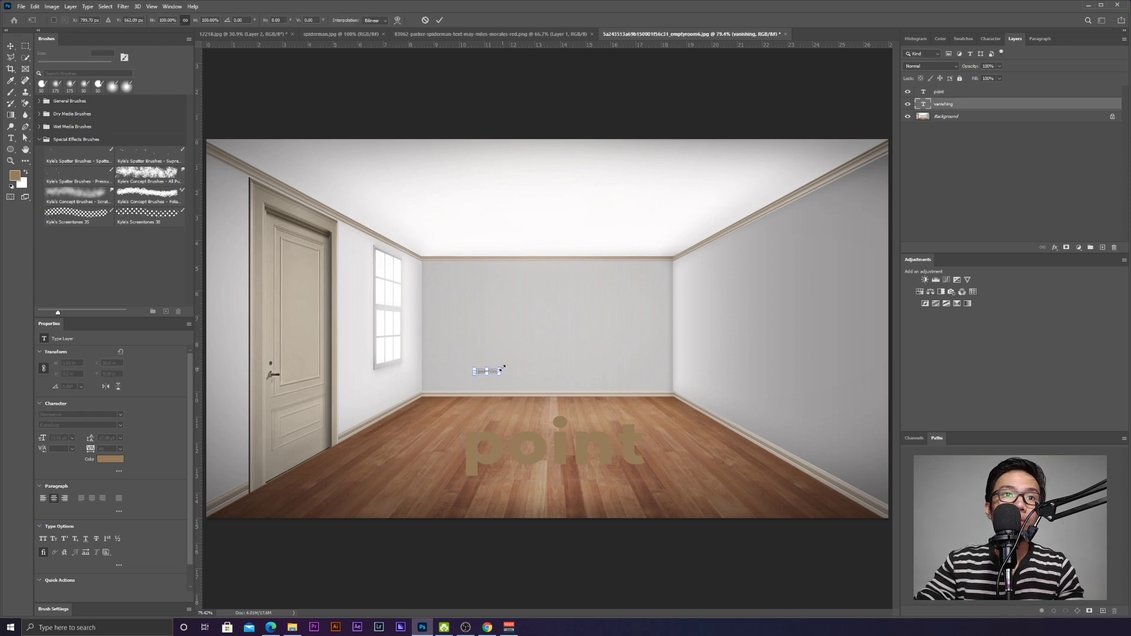
left_click_drag(500, 367, 620, 340)
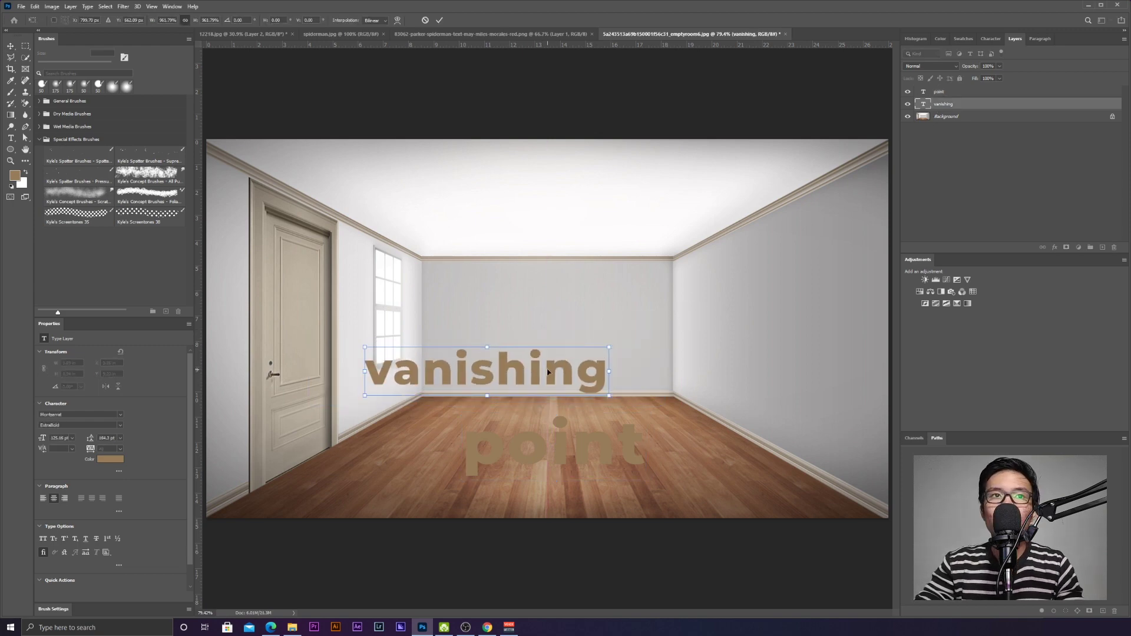
mouse_move(552, 368)
left_mouse_down()
mouse_move(605, 369)
mouse_move(611, 339)
mouse_move(557, 357)
left_mouse_up()
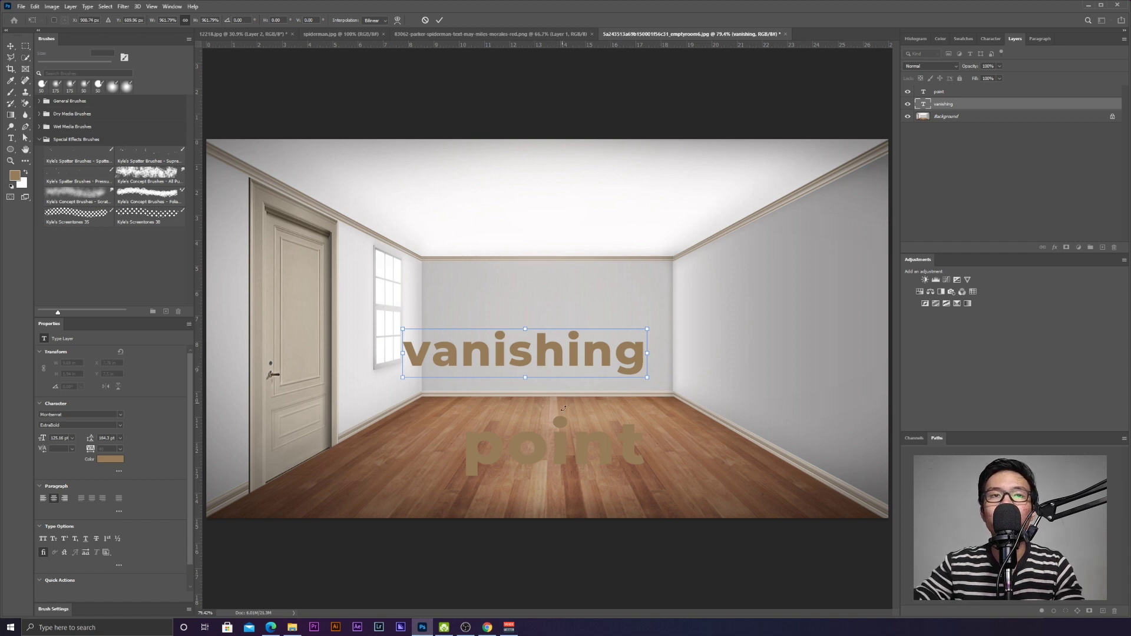
mouse_move(586, 359)
left_mouse_down()
mouse_move(647, 340)
mouse_move(594, 351)
left_mouse_up()
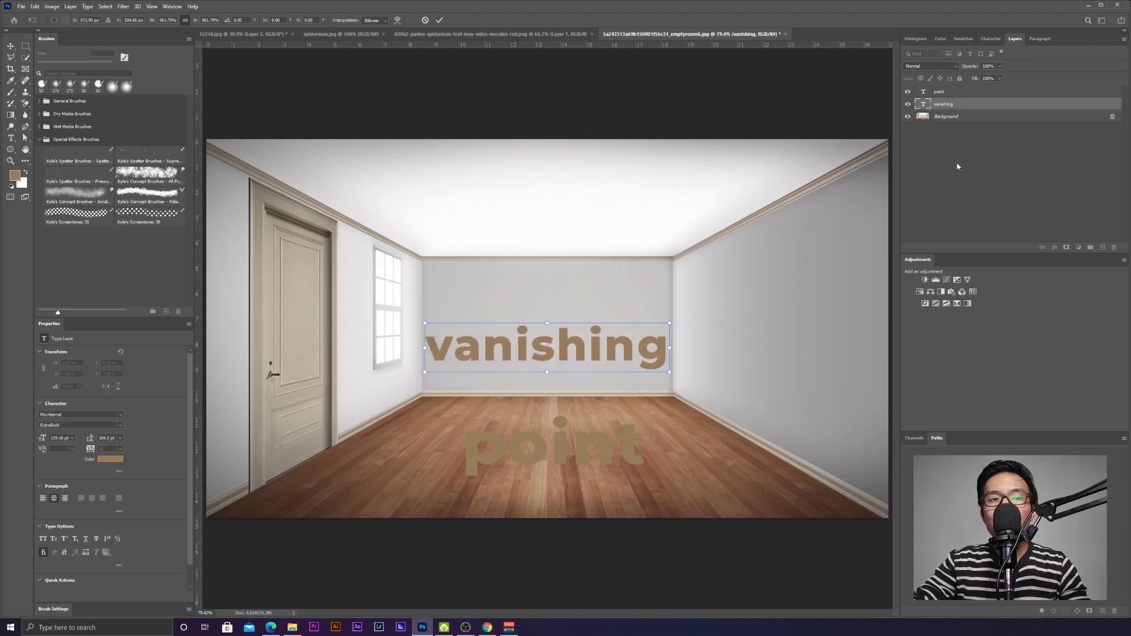
left_click(923, 104, "ctrl")
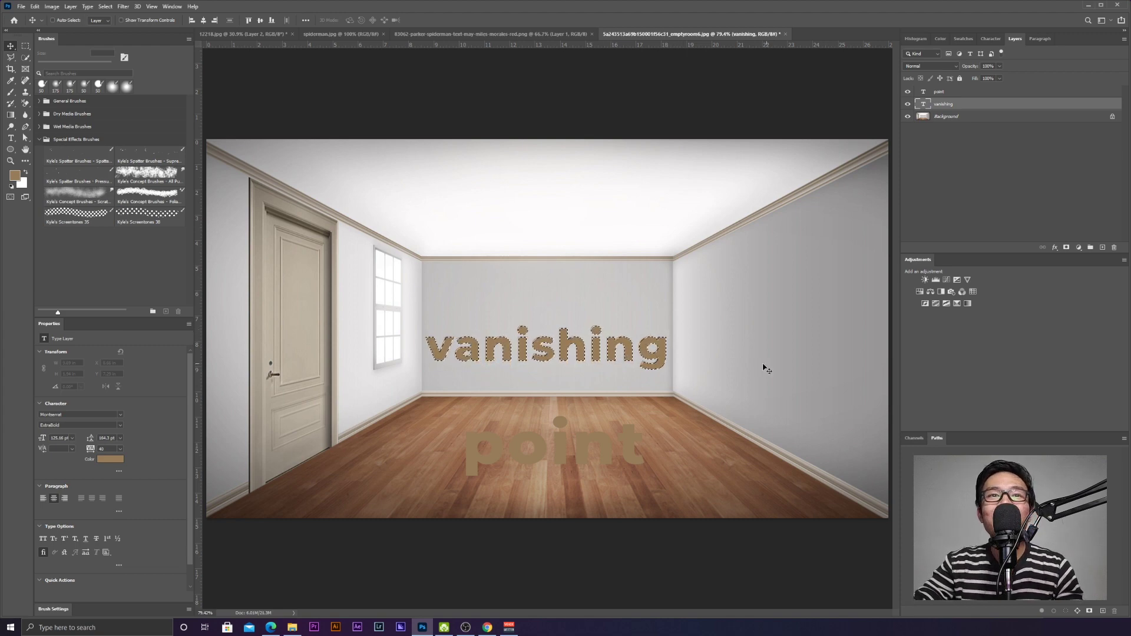
Copy the 'vanishing' letters, add an empty layer, hide the original text layer, and deselect.
key("ctrl+c")
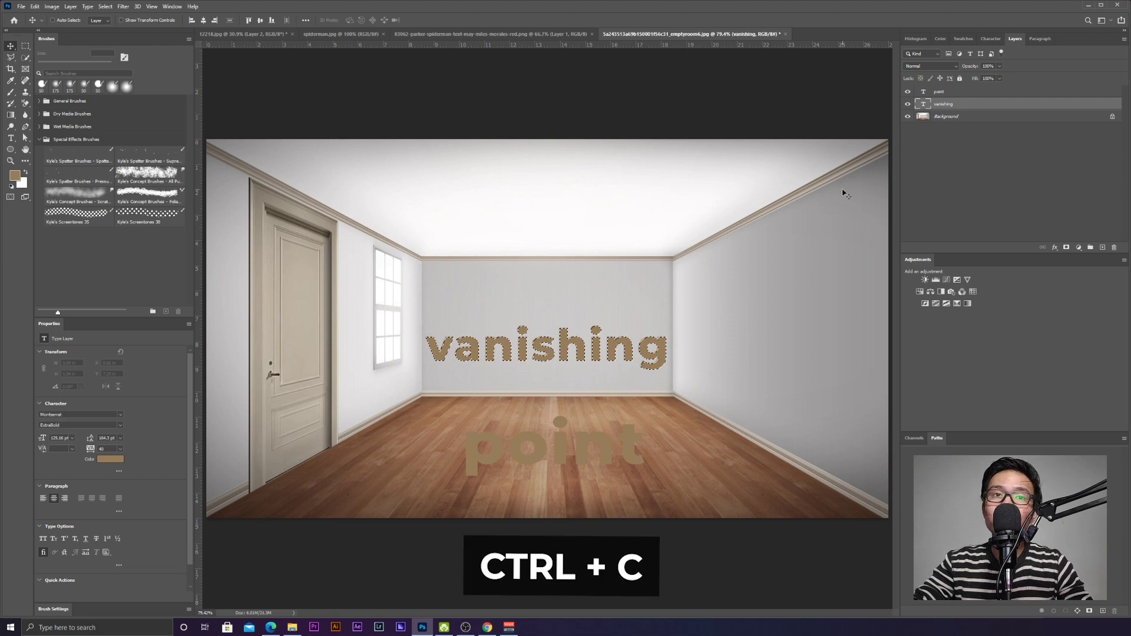
left_click(1100, 248)
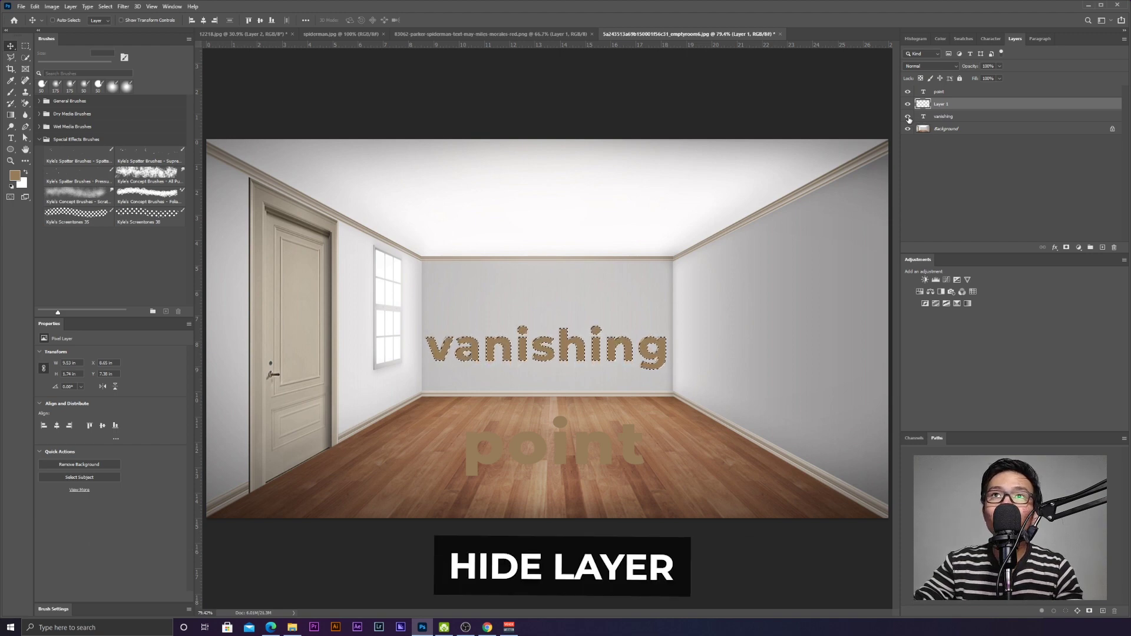
left_click(908, 117)
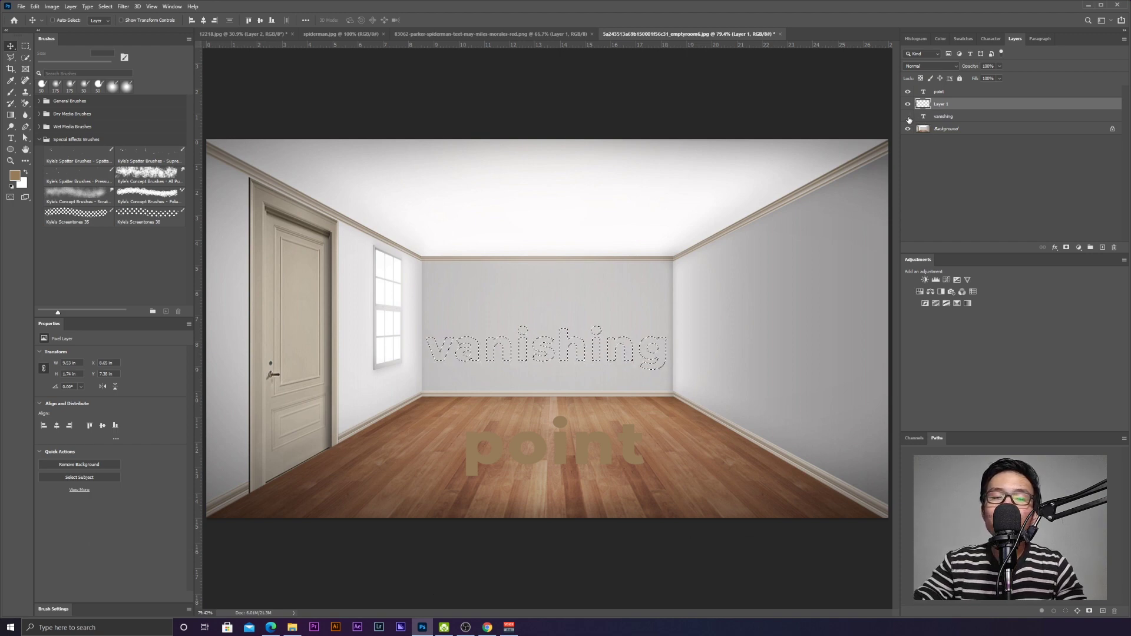
key("ctrl+d")
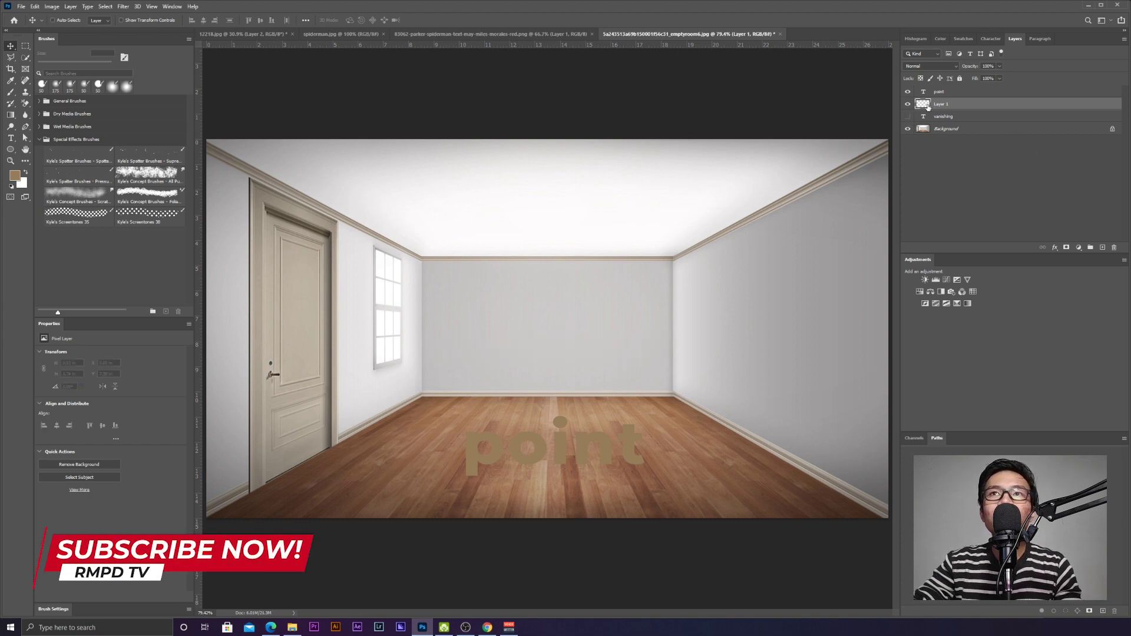
left_click(123, 6)
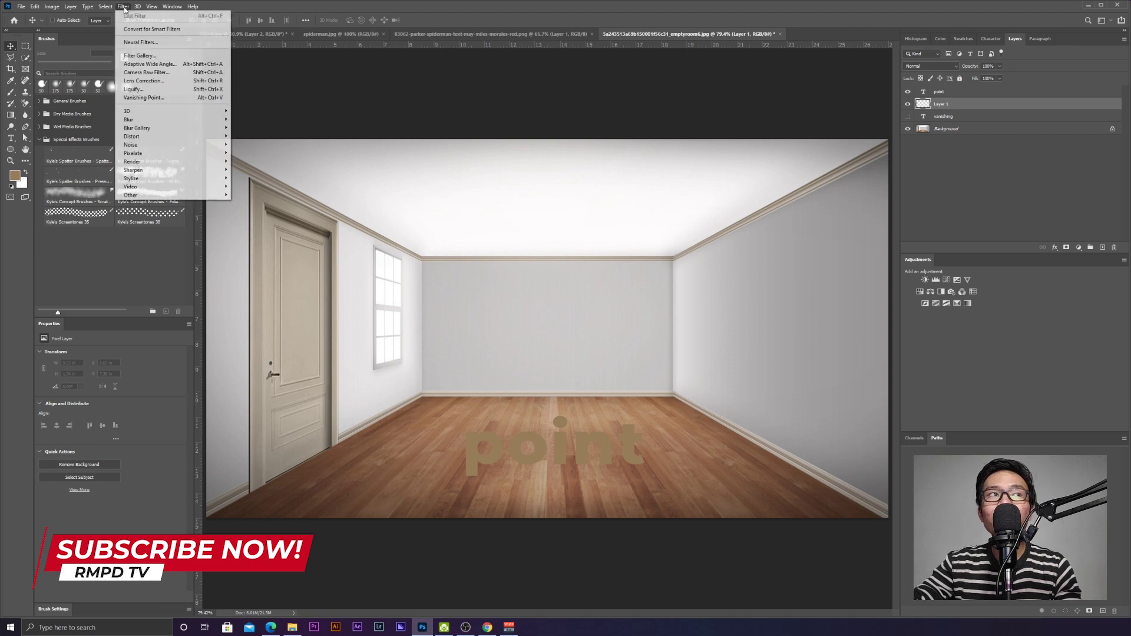
Paste 'vanishing' in Vanishing Point, place it on the back-wall plane, and shrink it to fit.
left_click(147, 99)
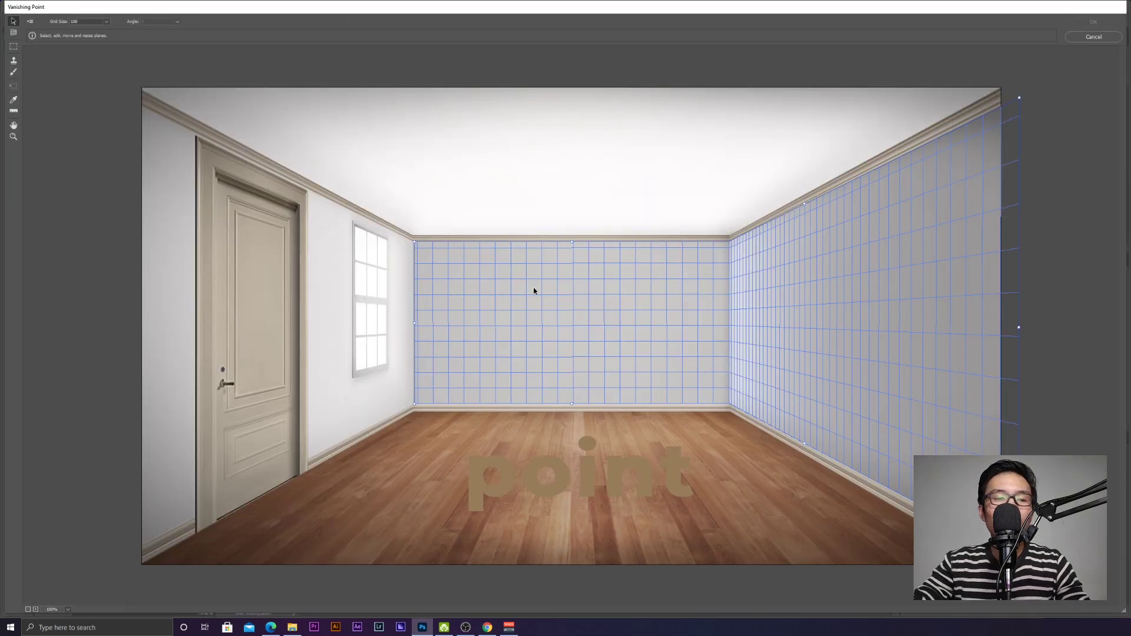
key("ctrl+v")
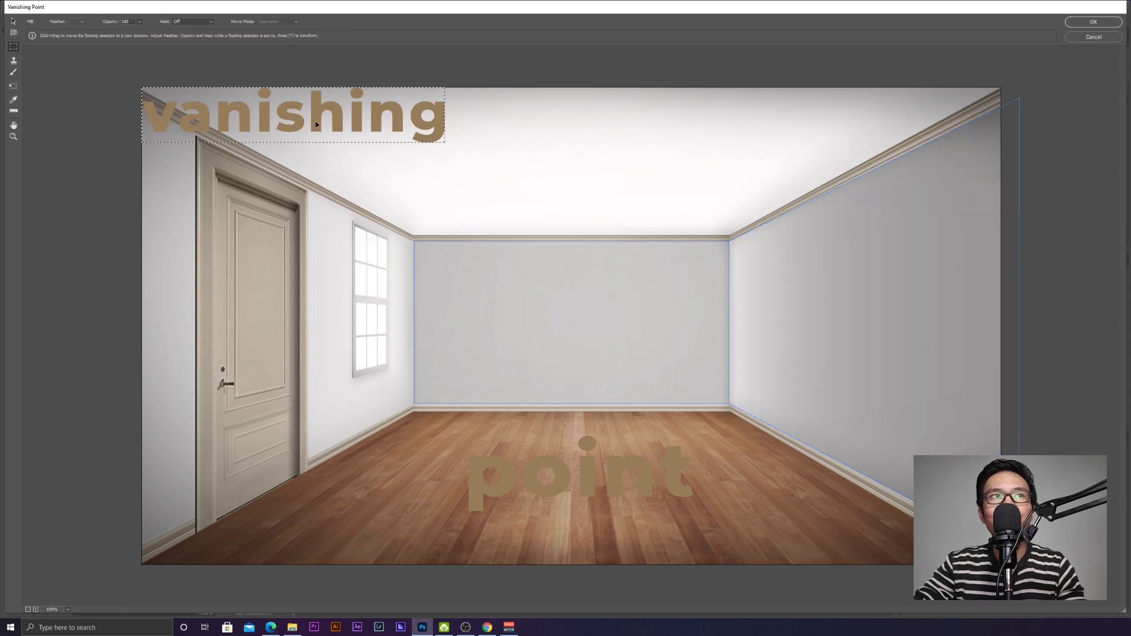
left_click_drag(320, 130, 718, 321)
key("t")
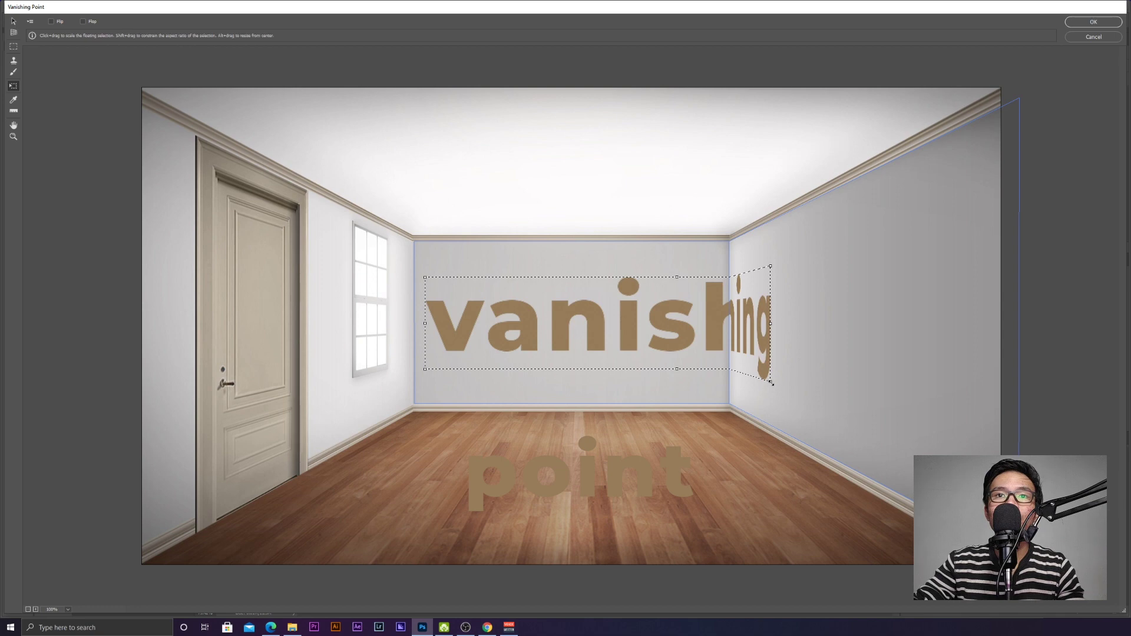
left_click_drag(770, 382, 560, 334)
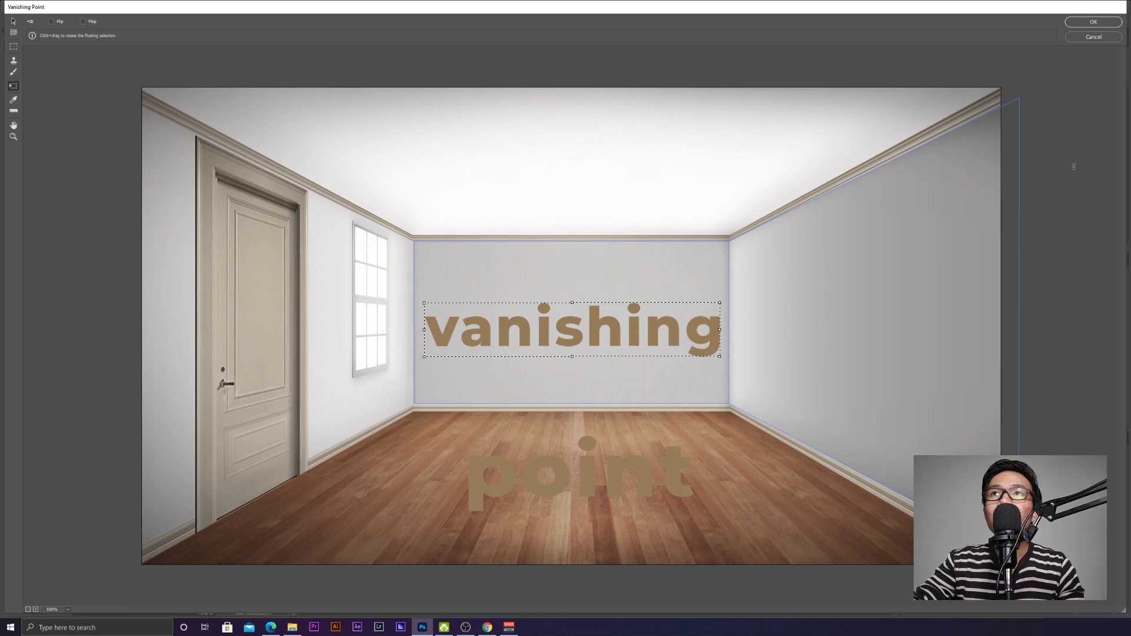
left_click(1094, 22)
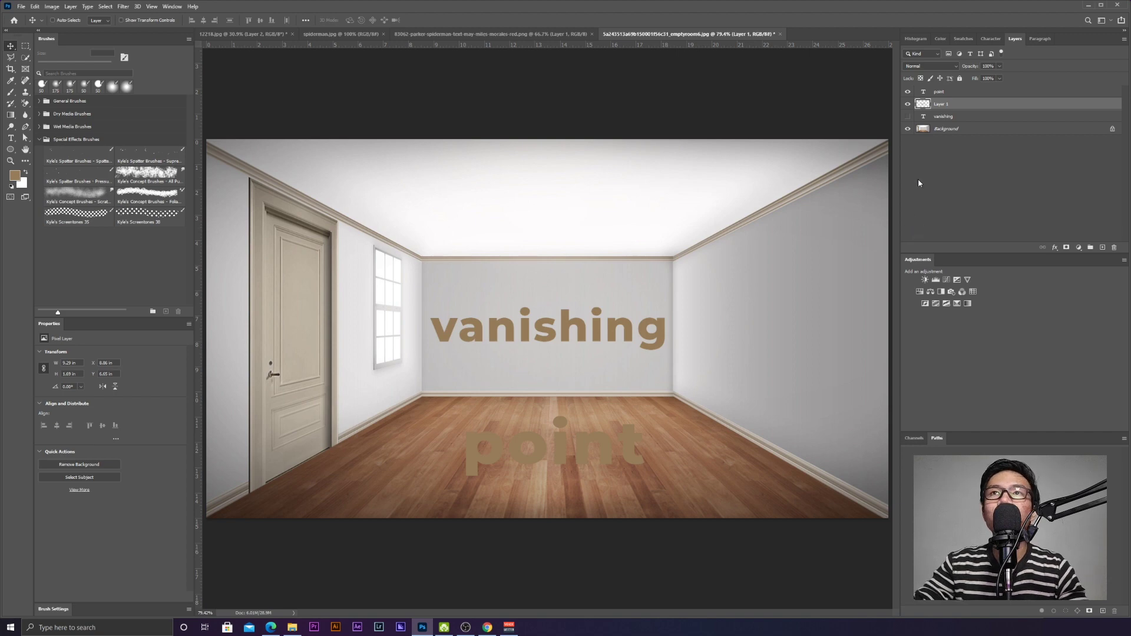
Move 'point' just below 'vanishing', load its selection, add an empty layer, and hide the point layer.
left_click(938, 94)
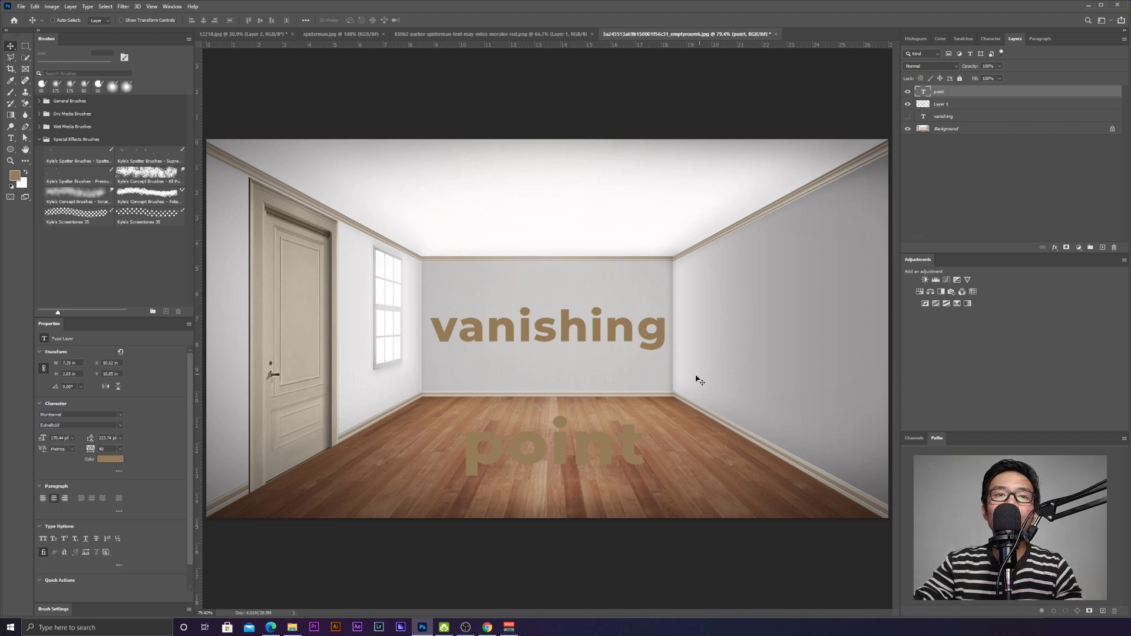
left_click_drag(587, 446, 628, 393)
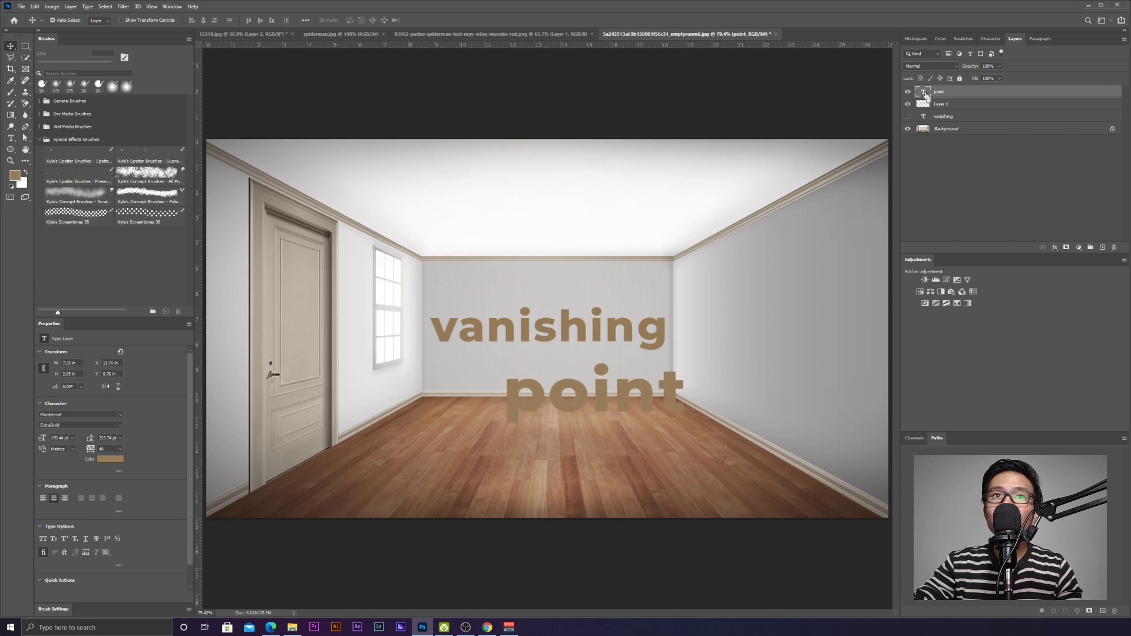
left_click(924, 93, "ctrl")
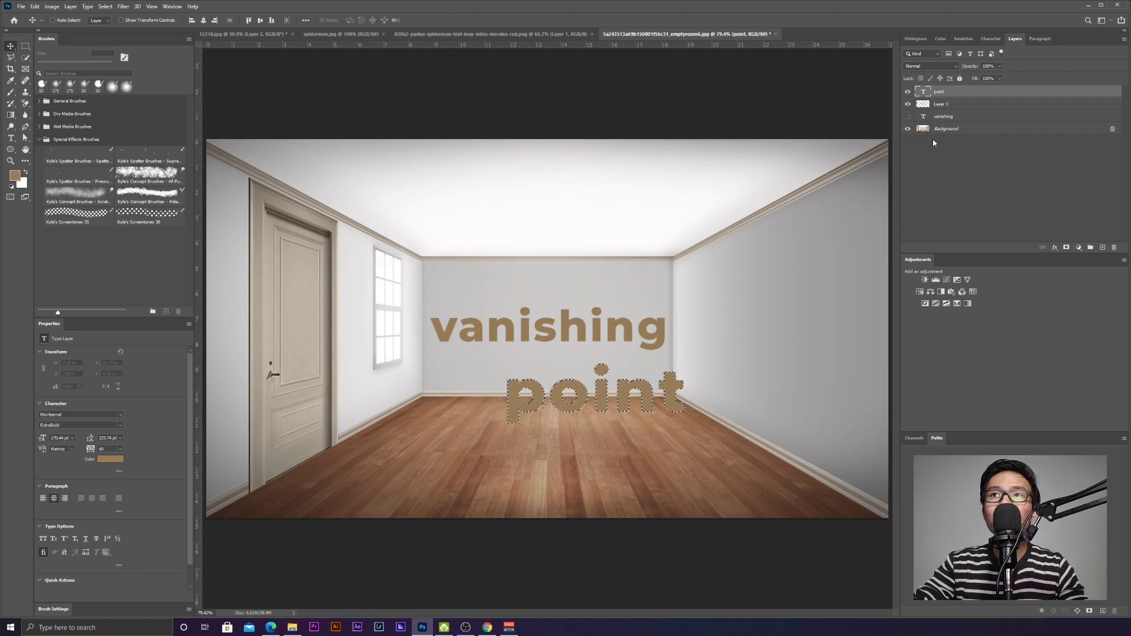
left_click(1102, 247)
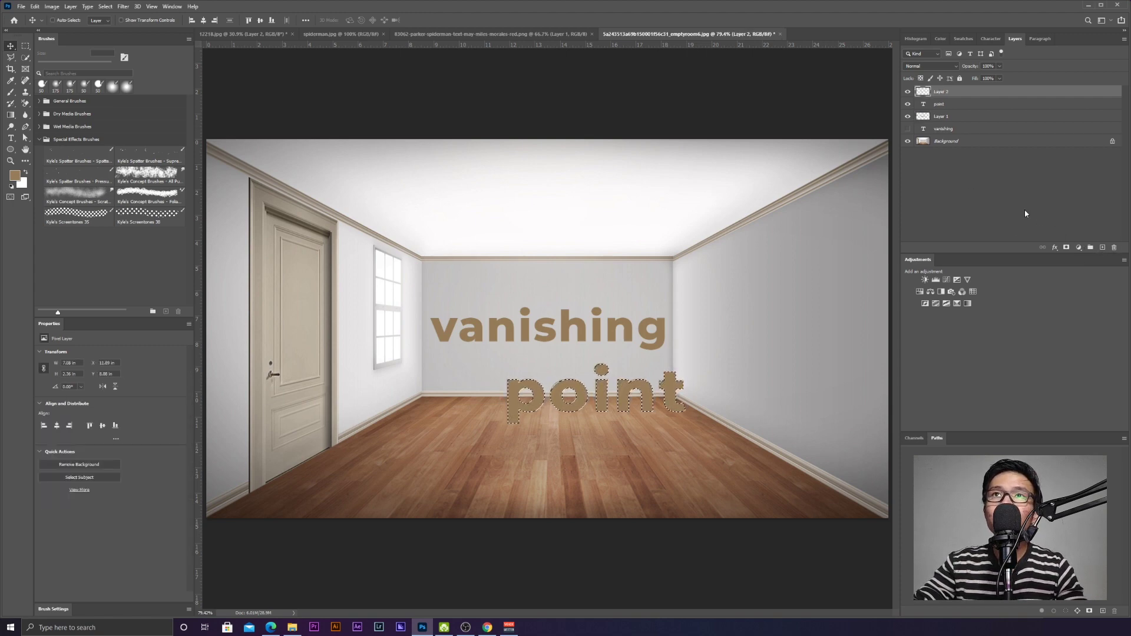
left_click(907, 103)
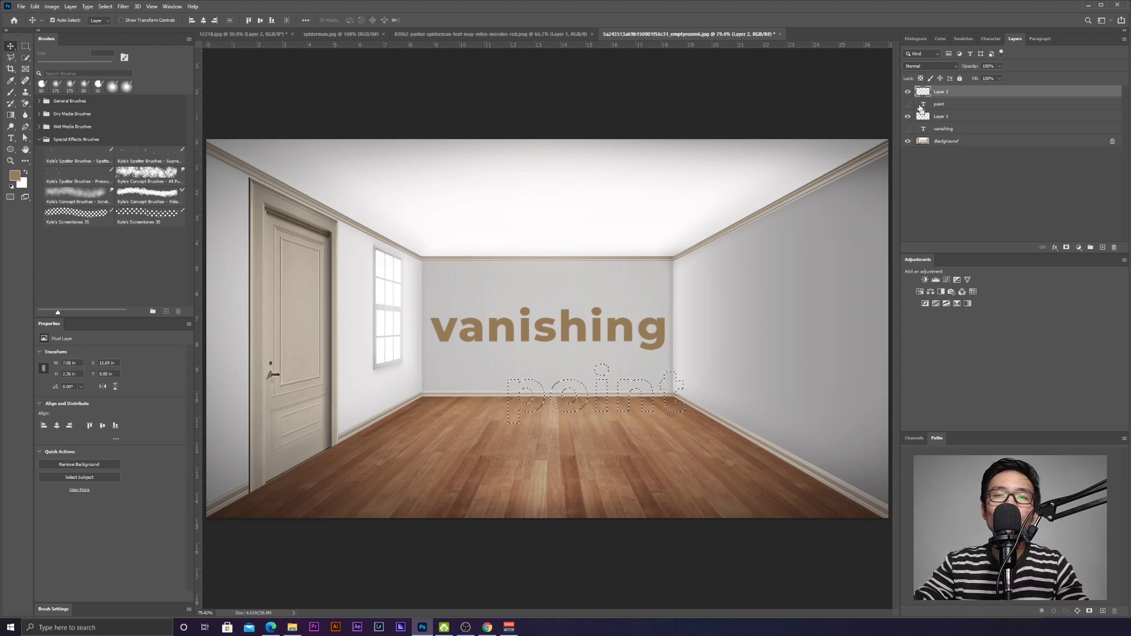
key("ctrl+d")
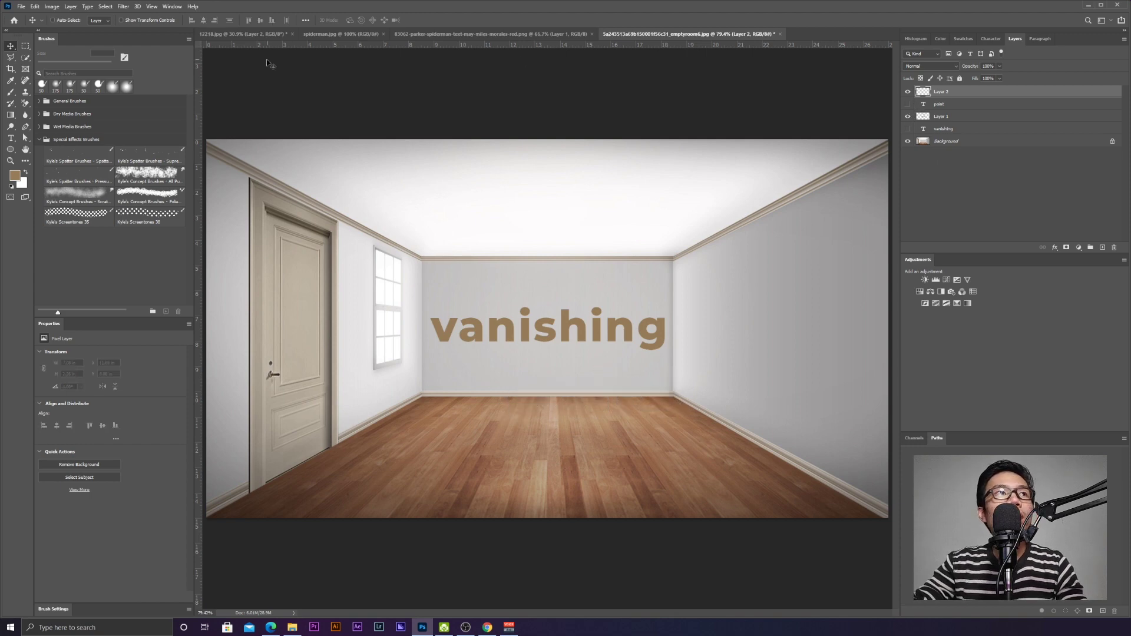
Paste 'point' onto the right-wall plane in Vanishing Point and stretch it across most of the wall.
left_click(121, 7)
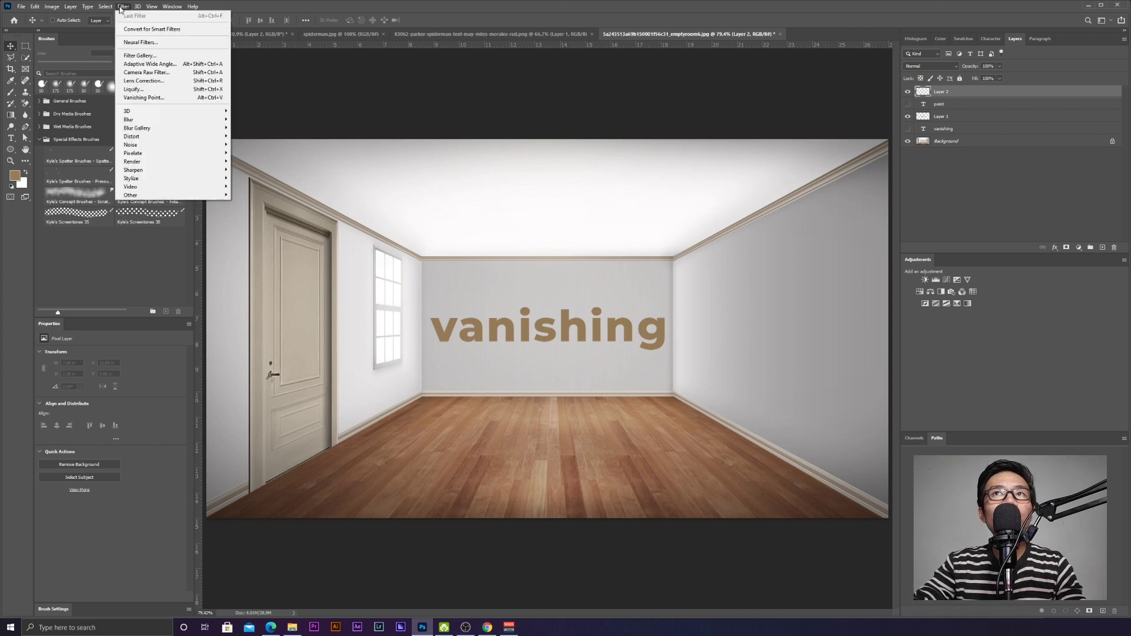
left_click(174, 99)
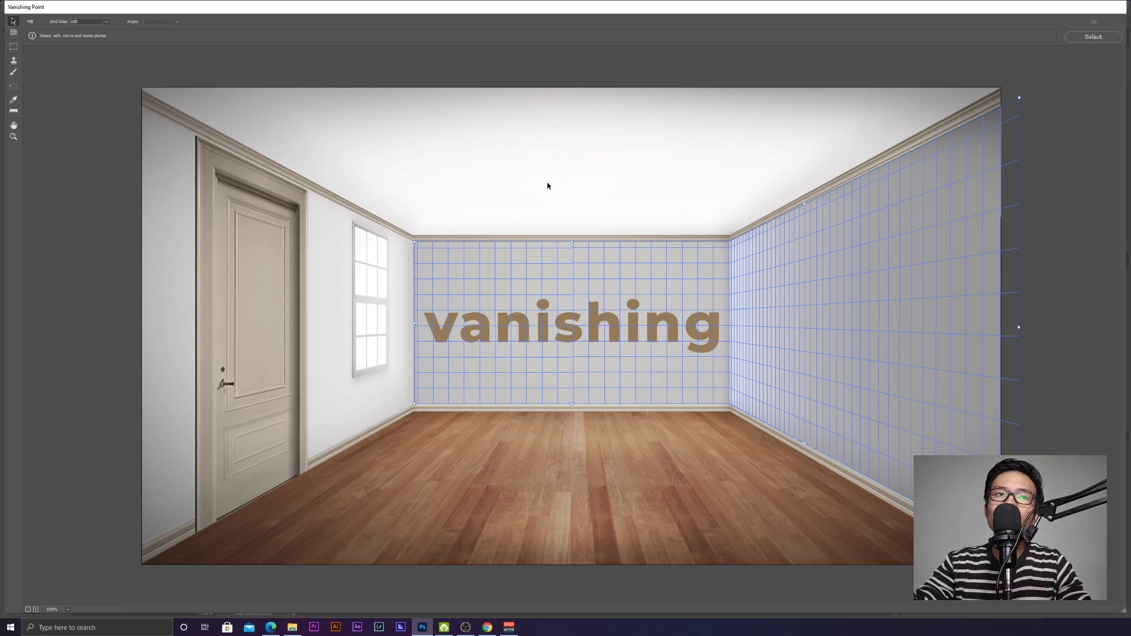
key("ctrl+v")
left_click_drag(231, 140, 778, 360)
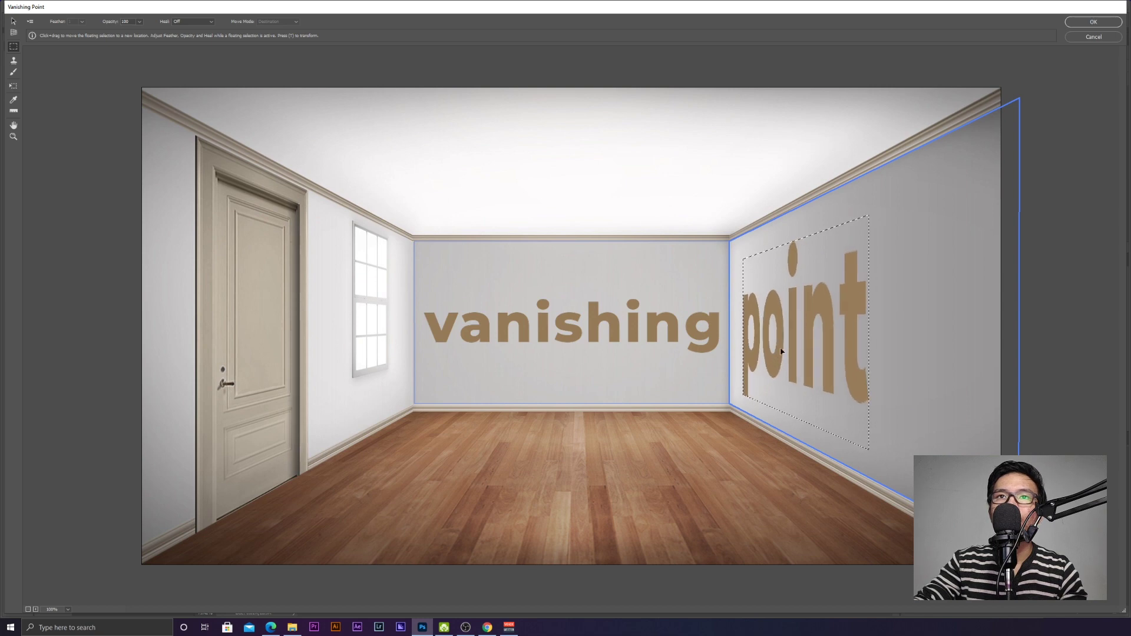
key("alt")
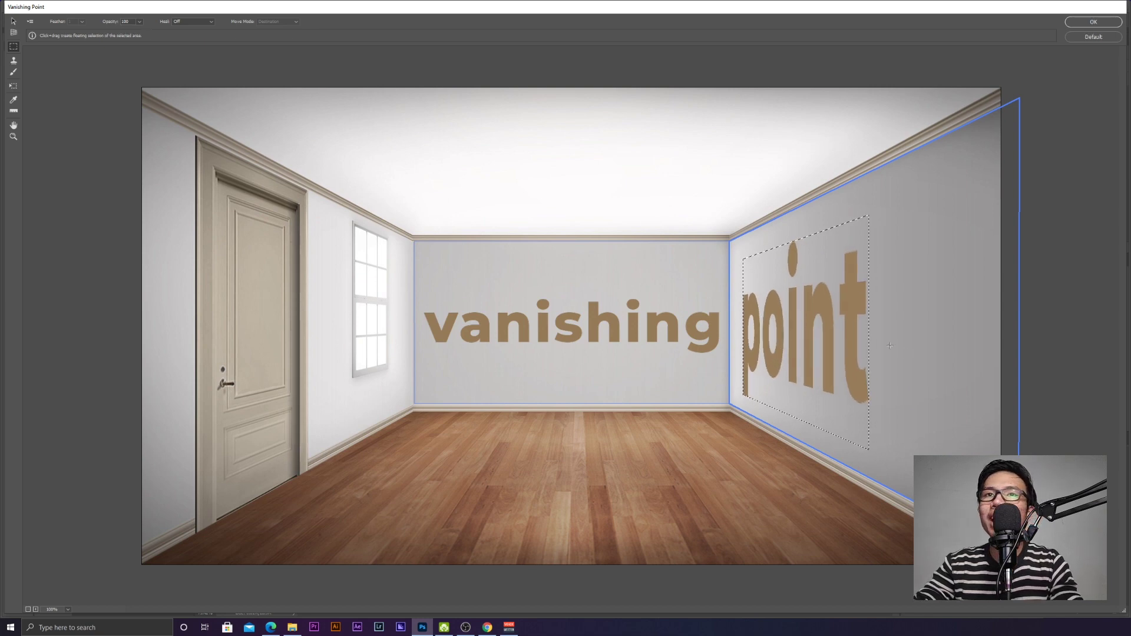
key("t")
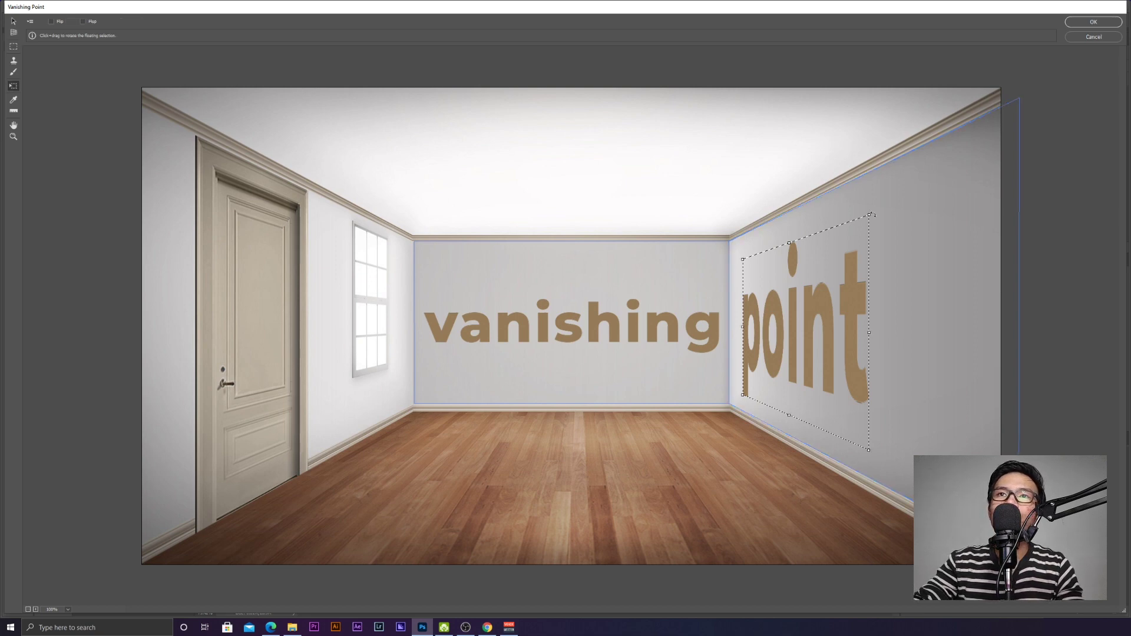
left_click_drag(869, 215, 887, 190)
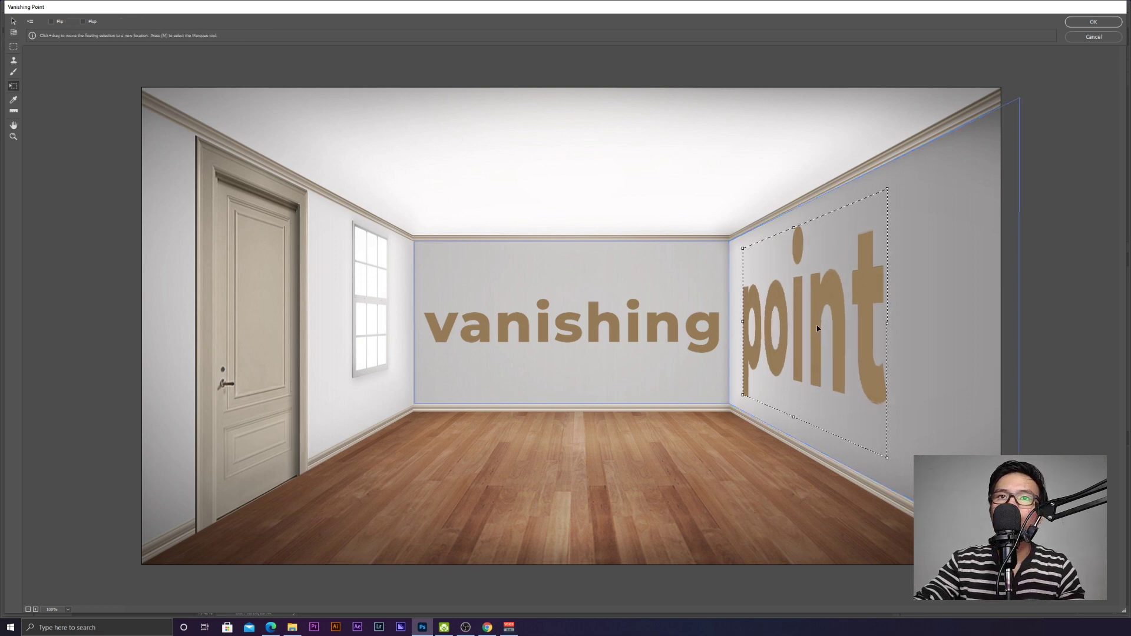
left_click_drag(818, 328, 823, 334)
left_click_drag(892, 329, 978, 341)
left_click_drag(788, 322, 780, 323)
left_click_drag(971, 340, 980, 341)
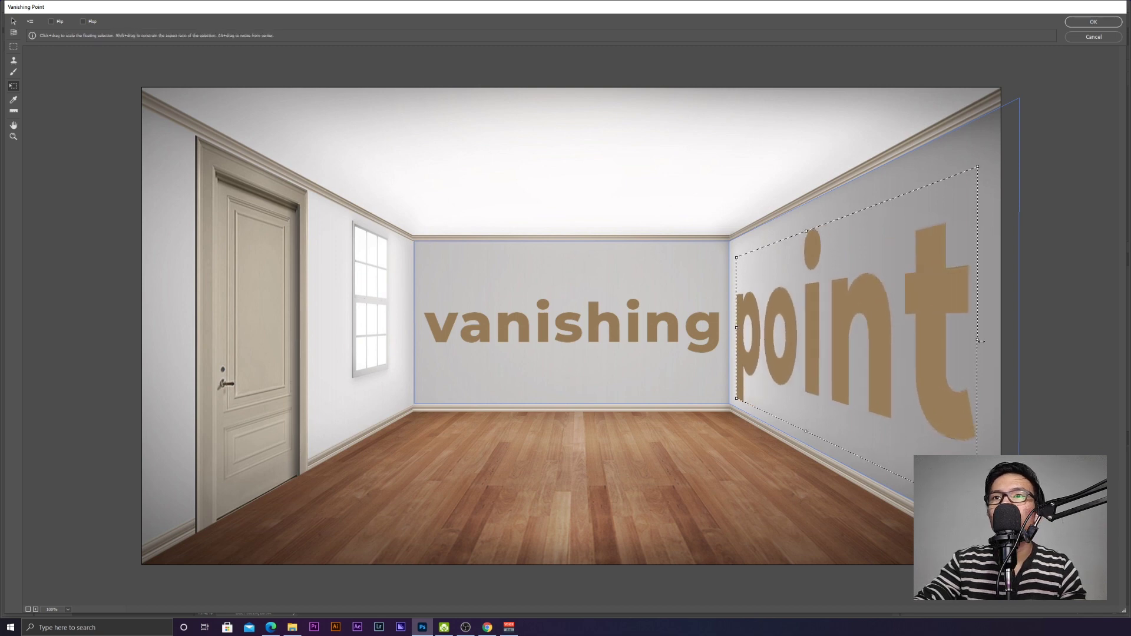
left_click(1094, 23)
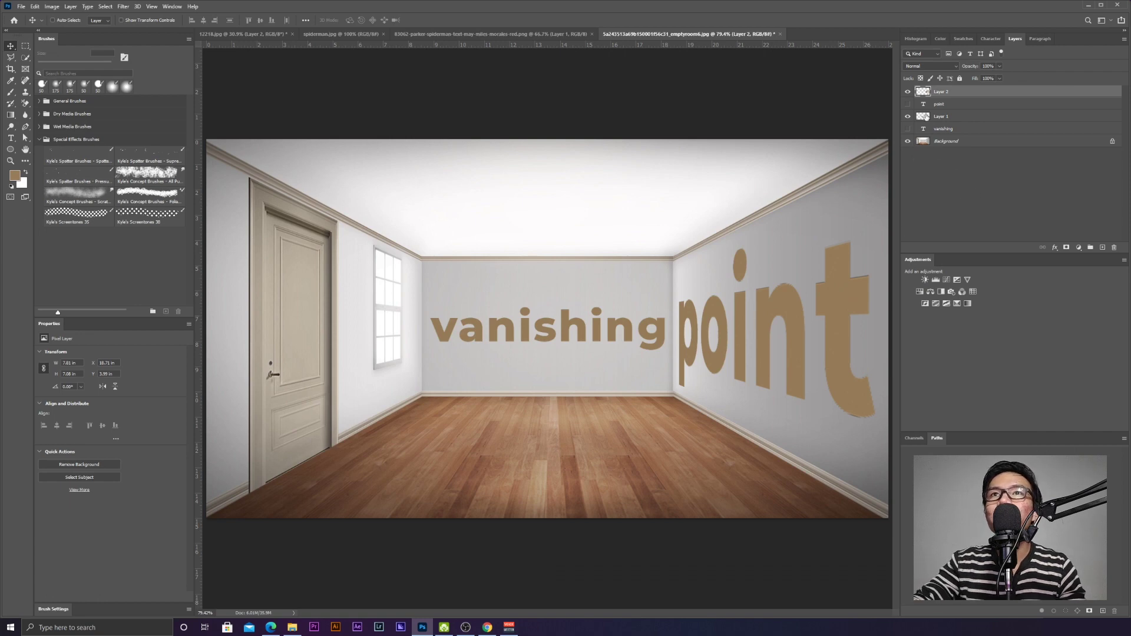
Delete the original 'point' and 'vanishing' type layers, then group Layer 1 and Layer 2 into Group 1.
left_click(969, 129)
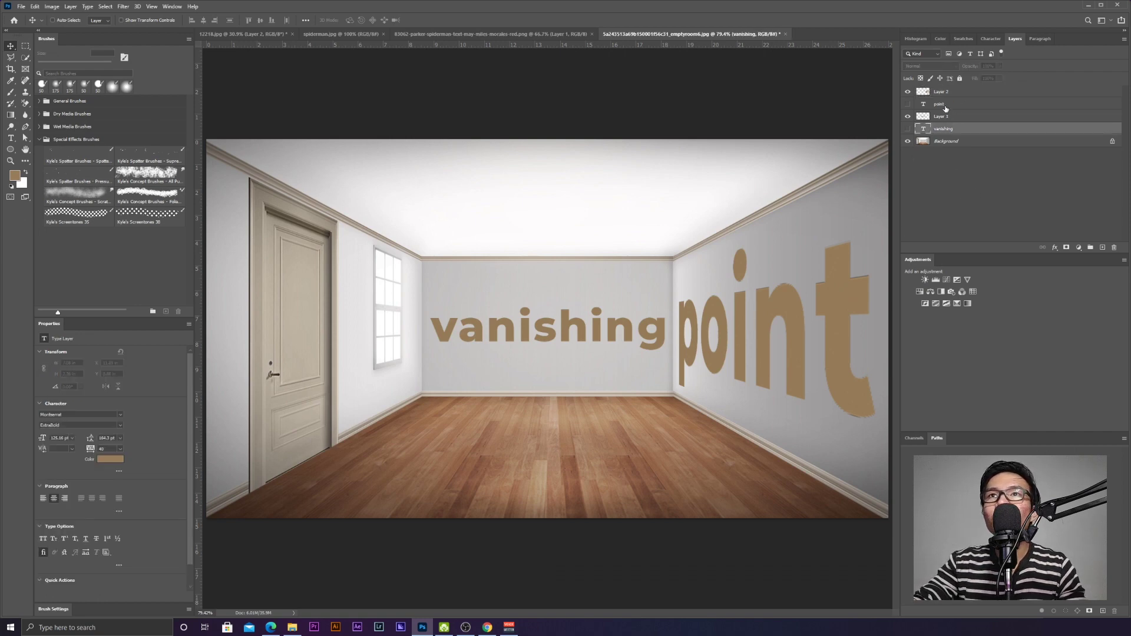
left_click(946, 106, "shift")
left_click(981, 144)
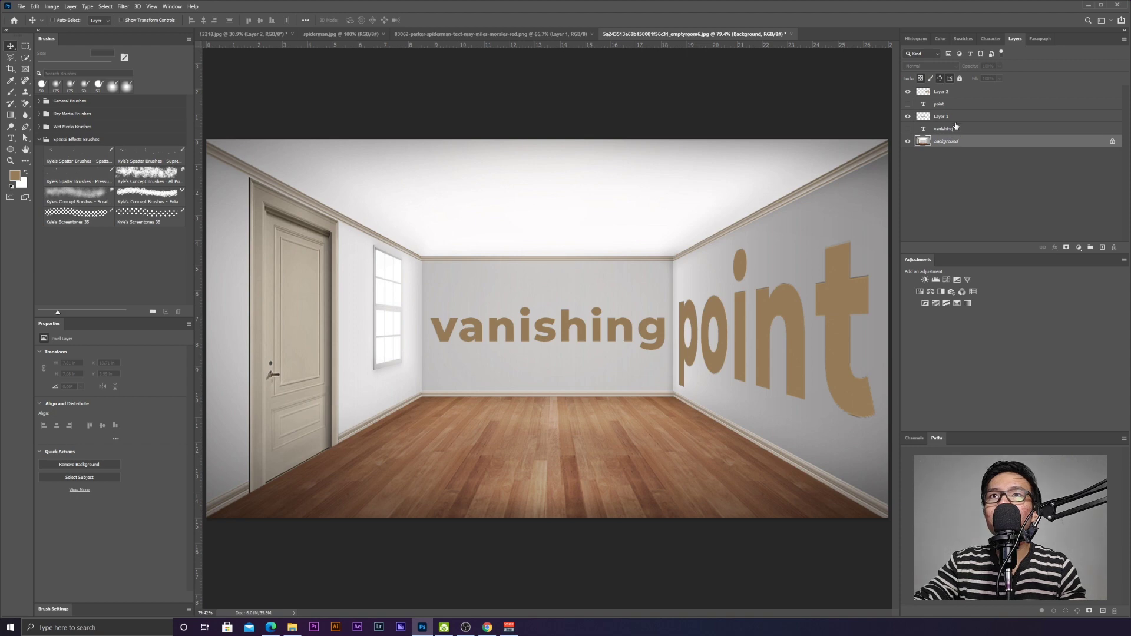
left_click(951, 131)
key("ctrl")
left_click(957, 106, "ctrl")
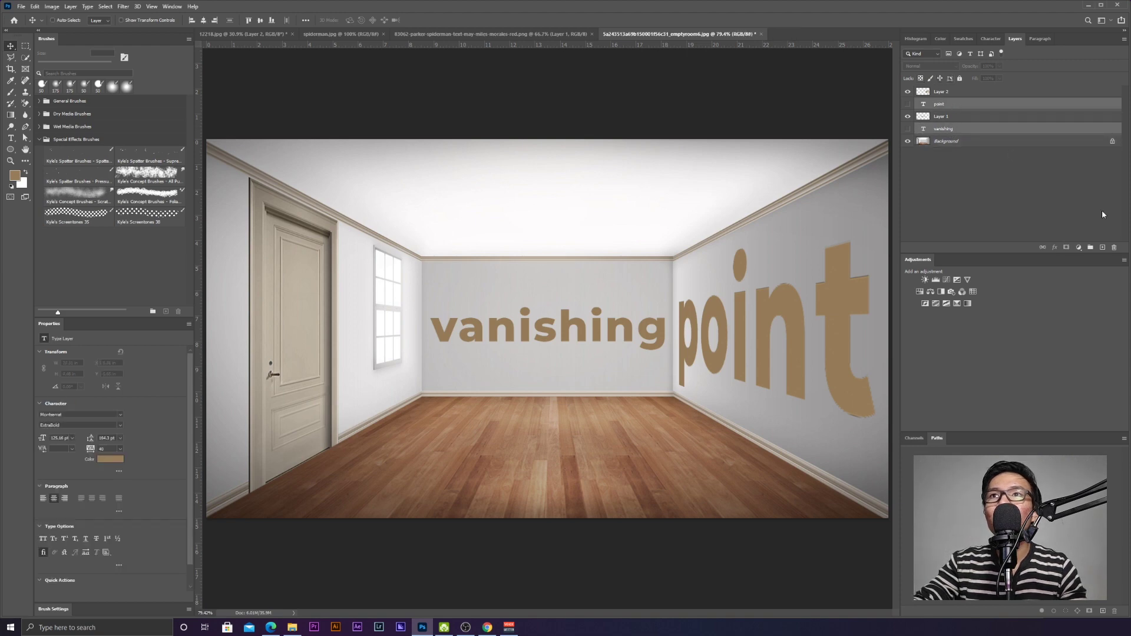
left_click(1114, 248)
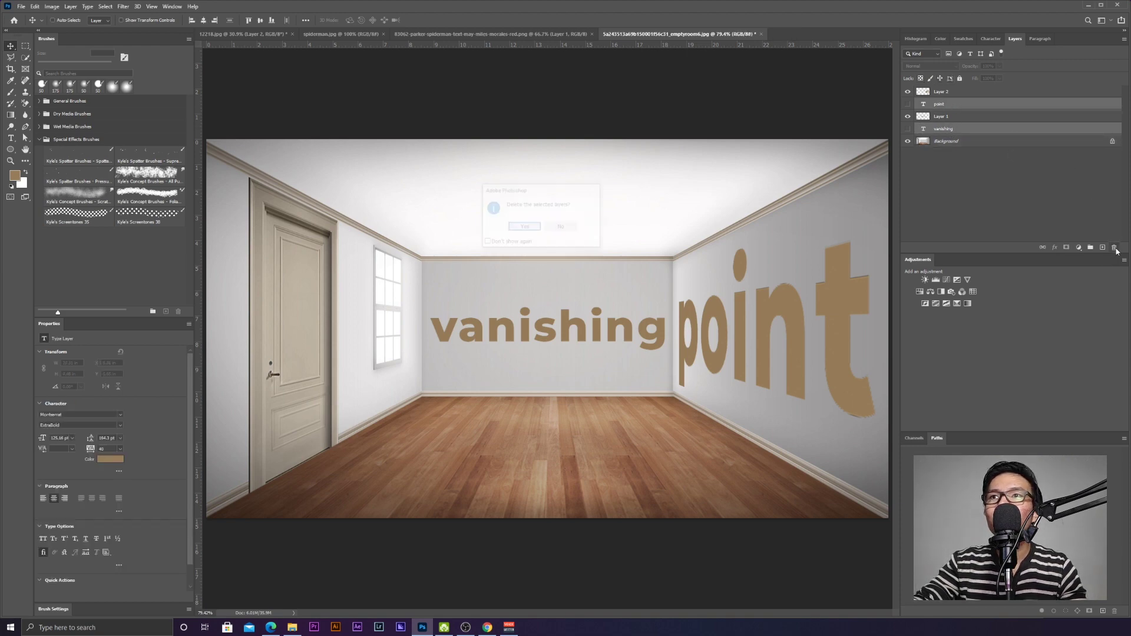
left_click(524, 228)
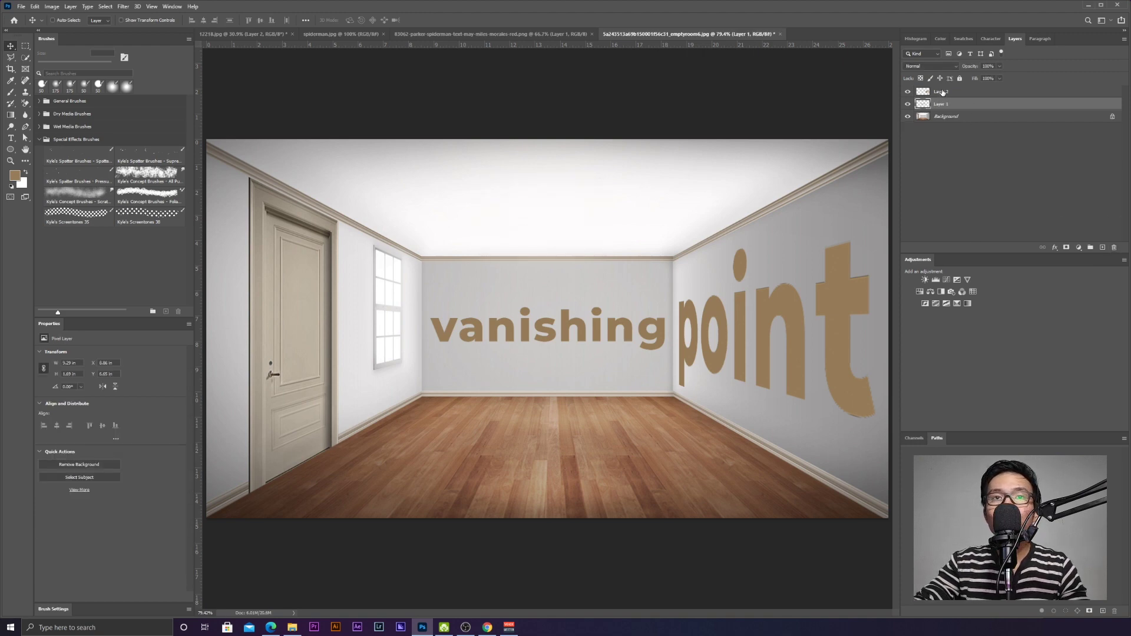
left_click(952, 93, "ctrl")
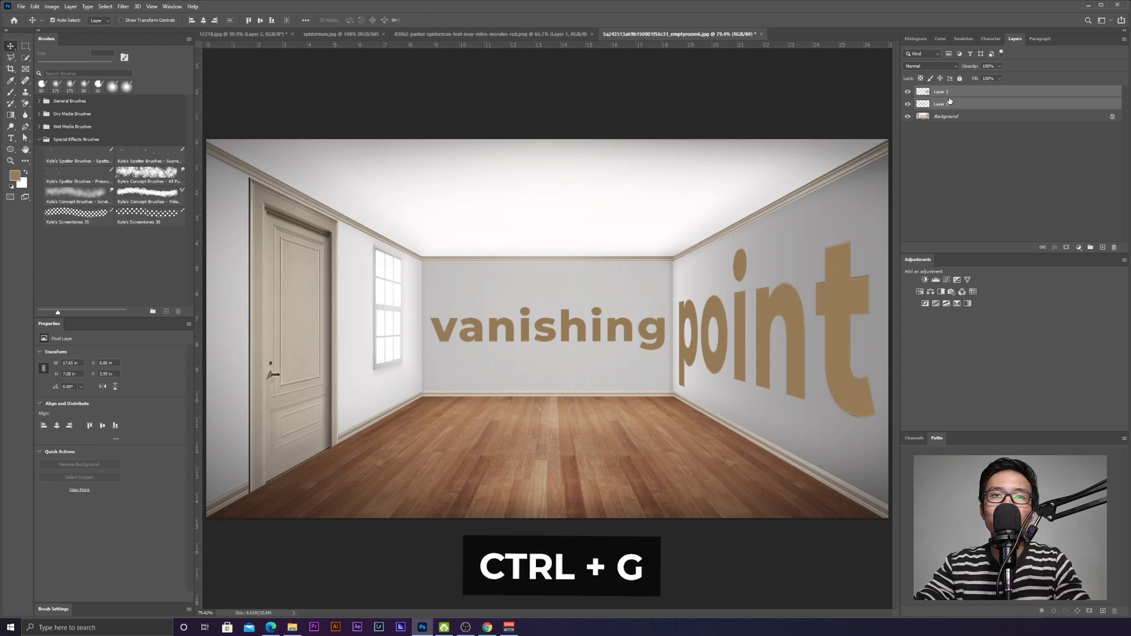
key("ctrl+g")
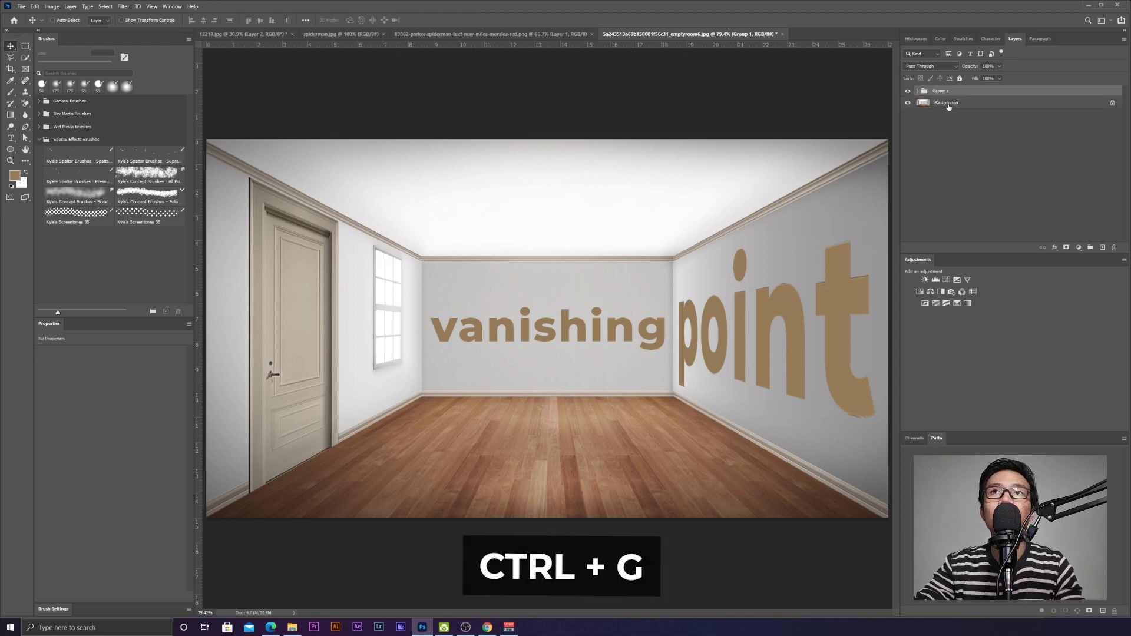
Split Group 1's Underlying Layer Blend If sliders so dark and light wall tones show through.
double_click(1030, 92)
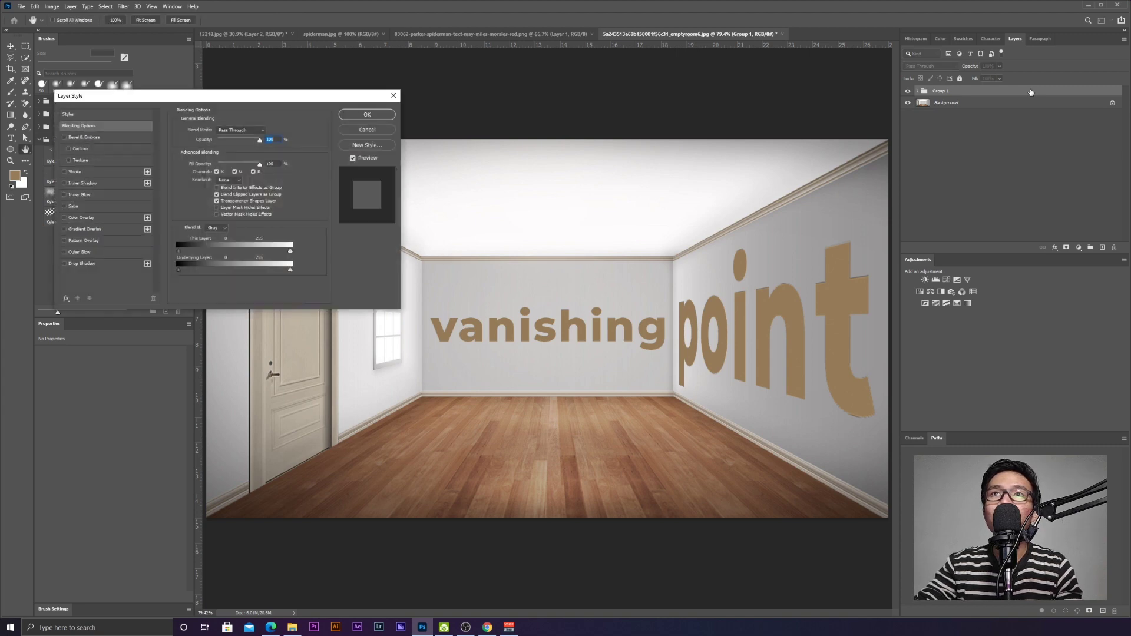
mouse_move(270, 97)
left_mouse_down()
mouse_move(290, 119)
mouse_move(212, 217)
mouse_move(326, 306)
mouse_move(263, 378)
mouse_move(577, 200)
mouse_move(576, 215)
left_mouse_up()
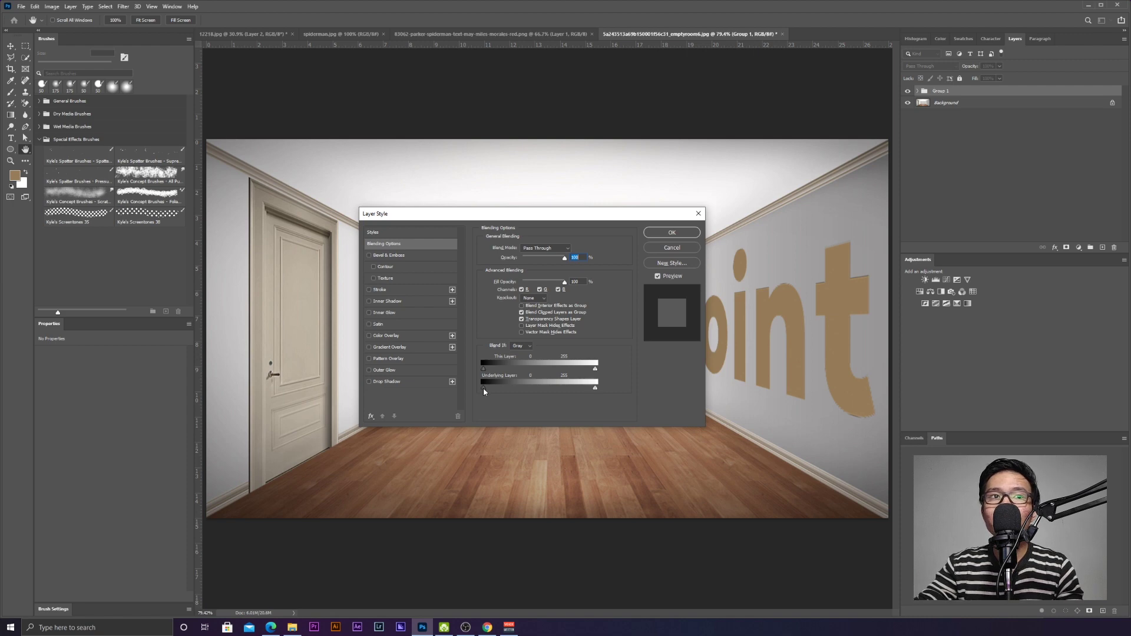
key("alt")
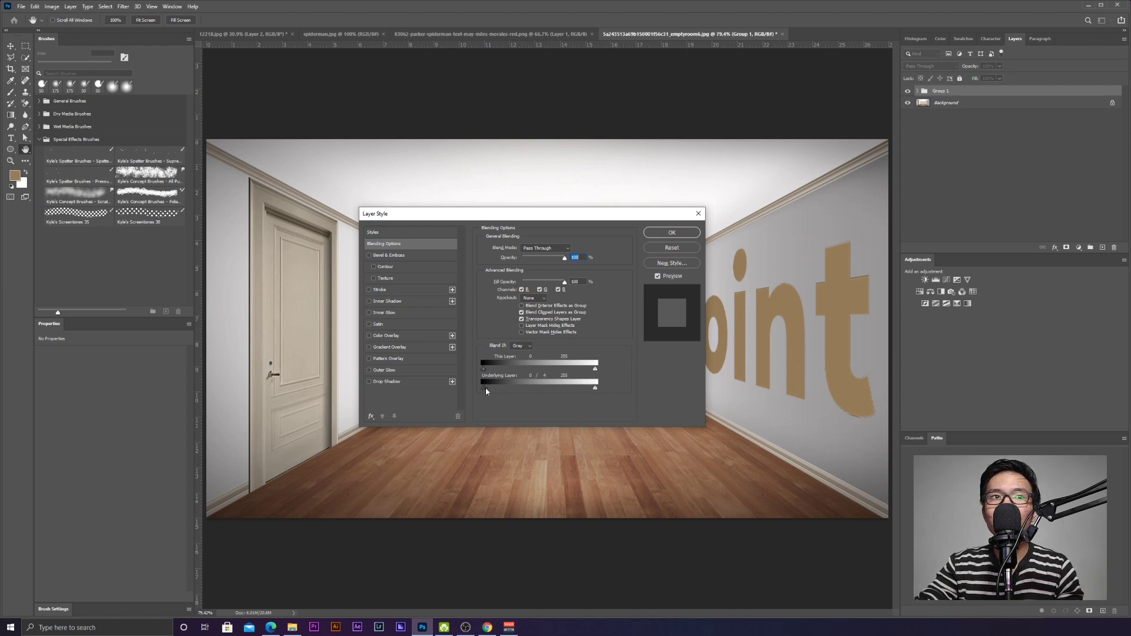
left_click_drag(486, 388, 511, 388)
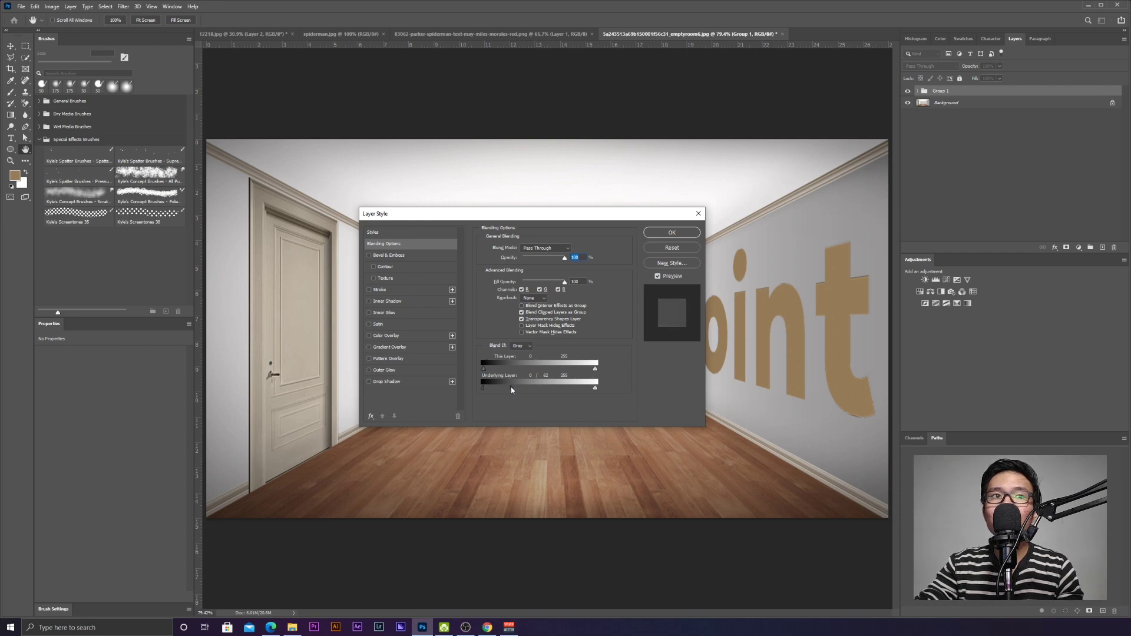
left_click_drag(534, 216, 214, 184)
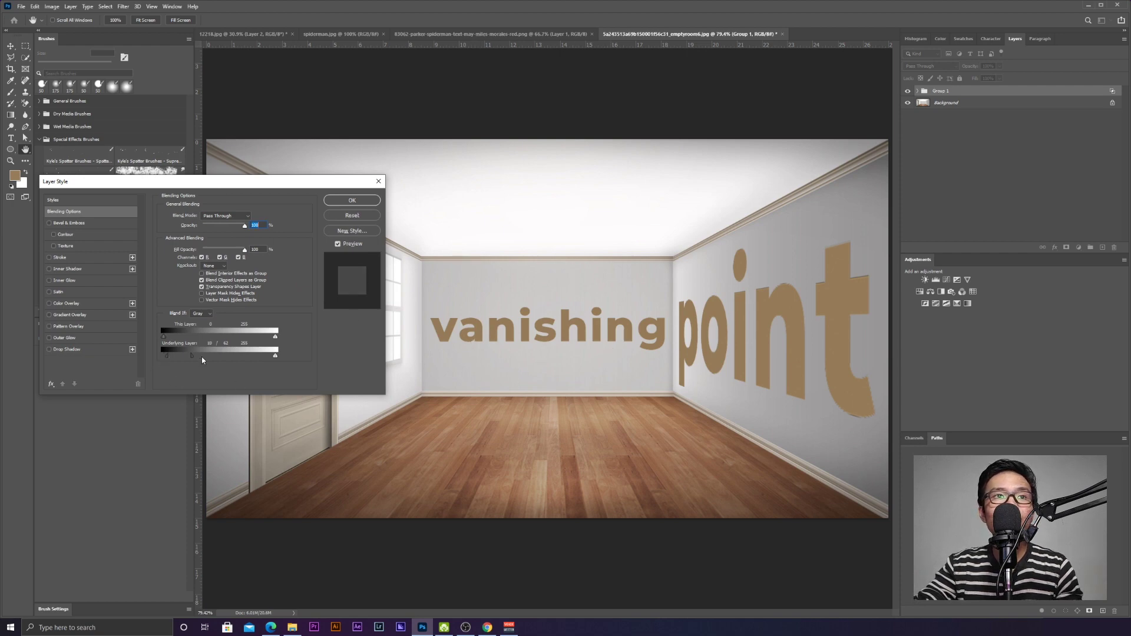
left_click_drag(193, 358, 204, 359)
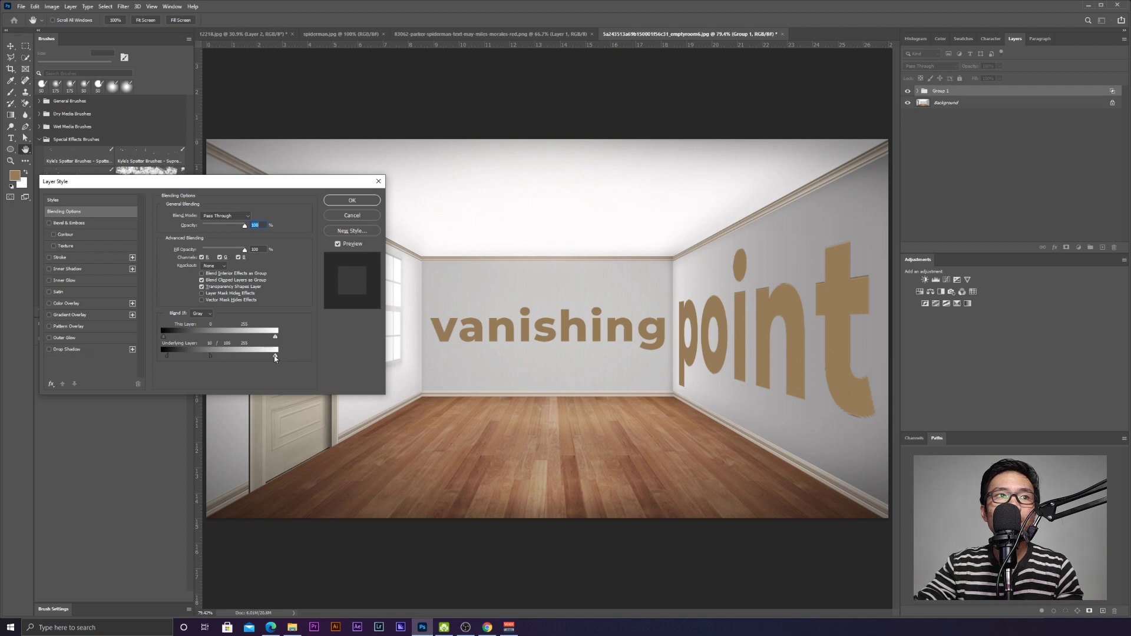
left_click_drag(275, 356, 248, 356)
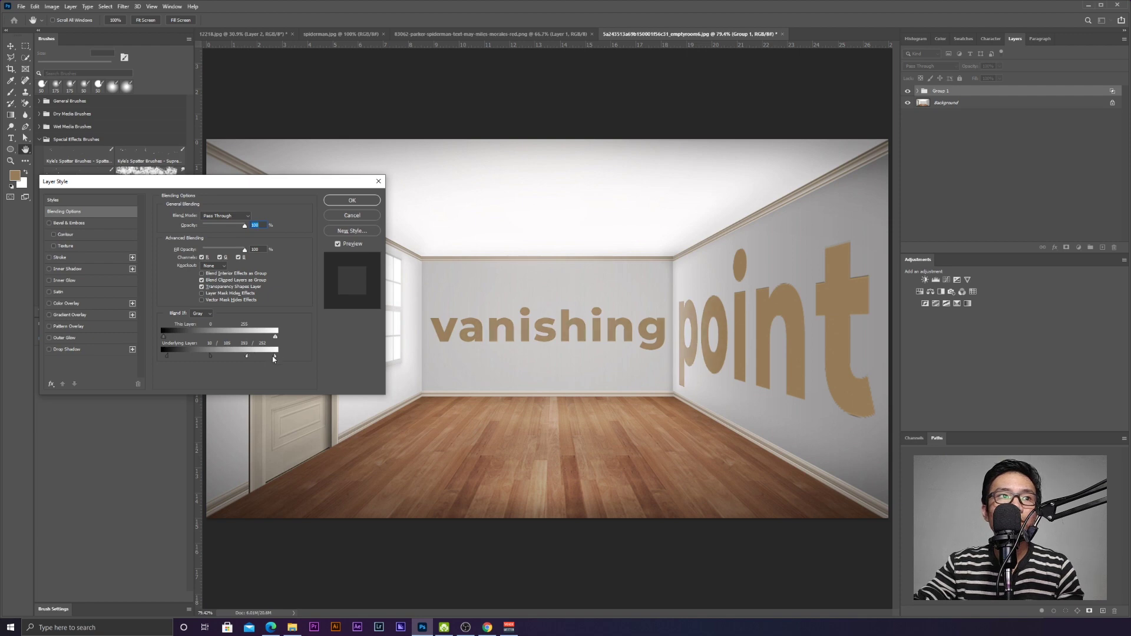
key("alt")
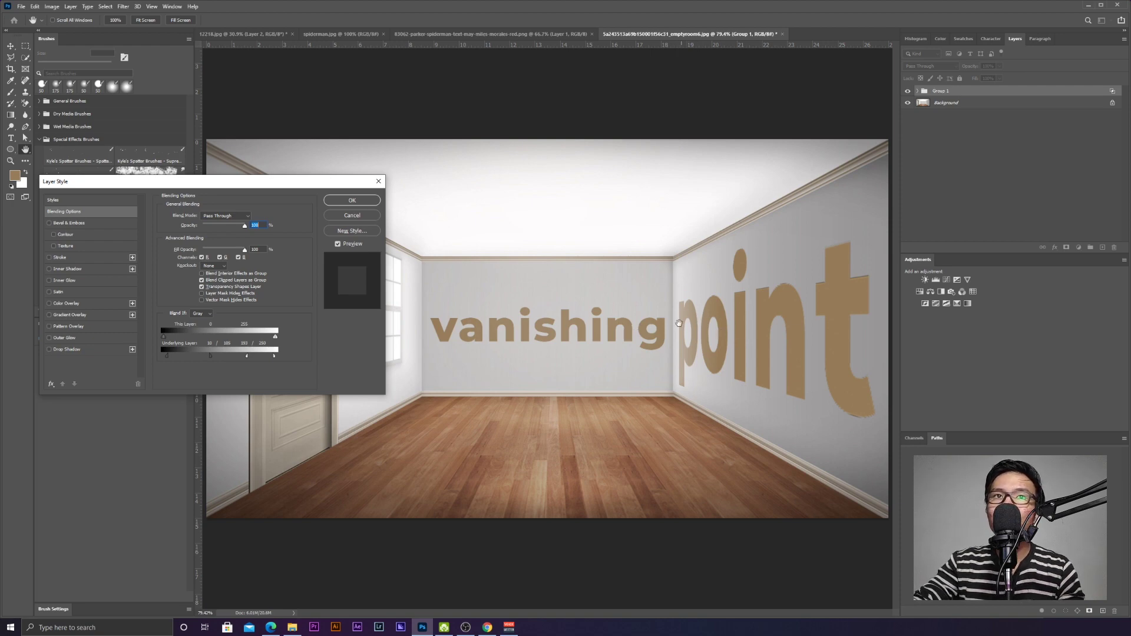
left_click(360, 200)
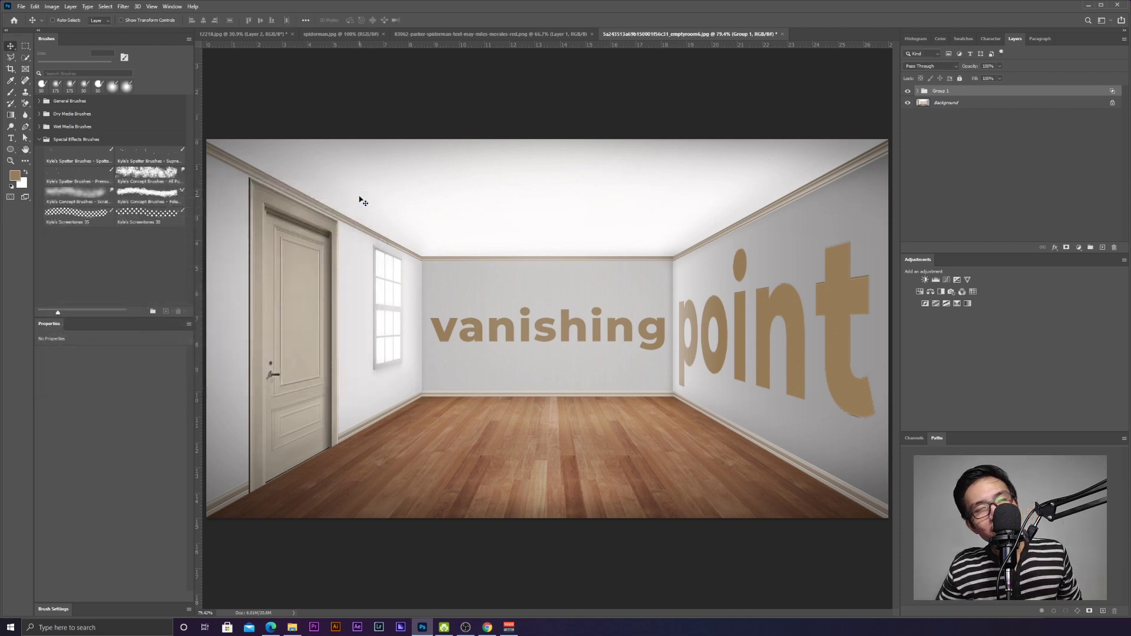